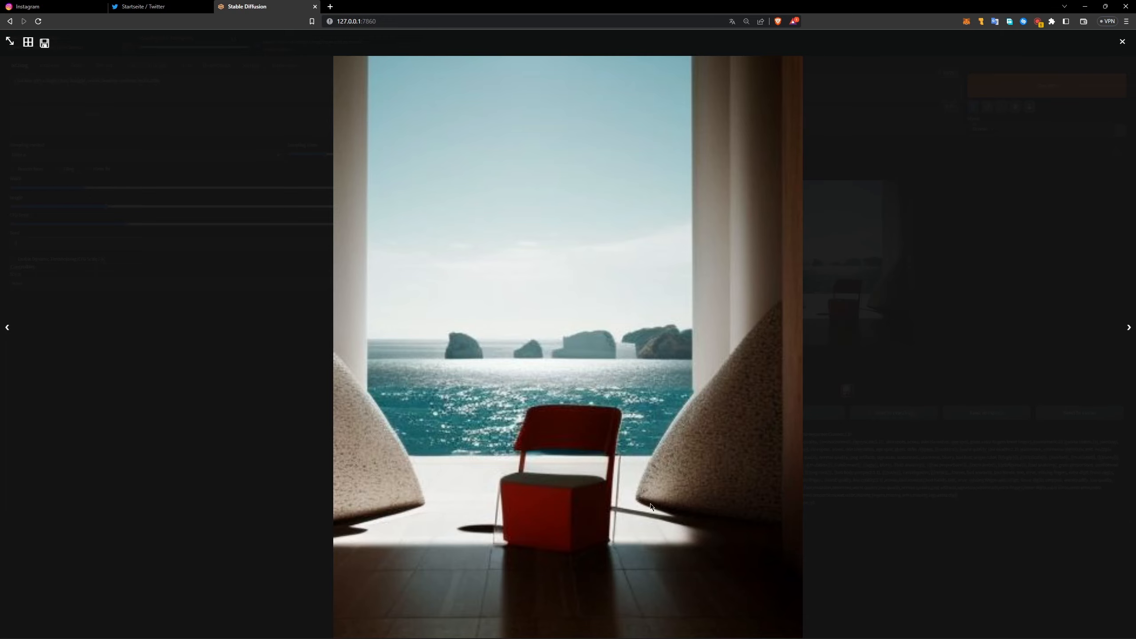
# Step: Generate two more images from the current hallway-and-chair prompt, inspecting the first one at full size
pyautogui.click(752, 316)
pyautogui.click(1053, 74)
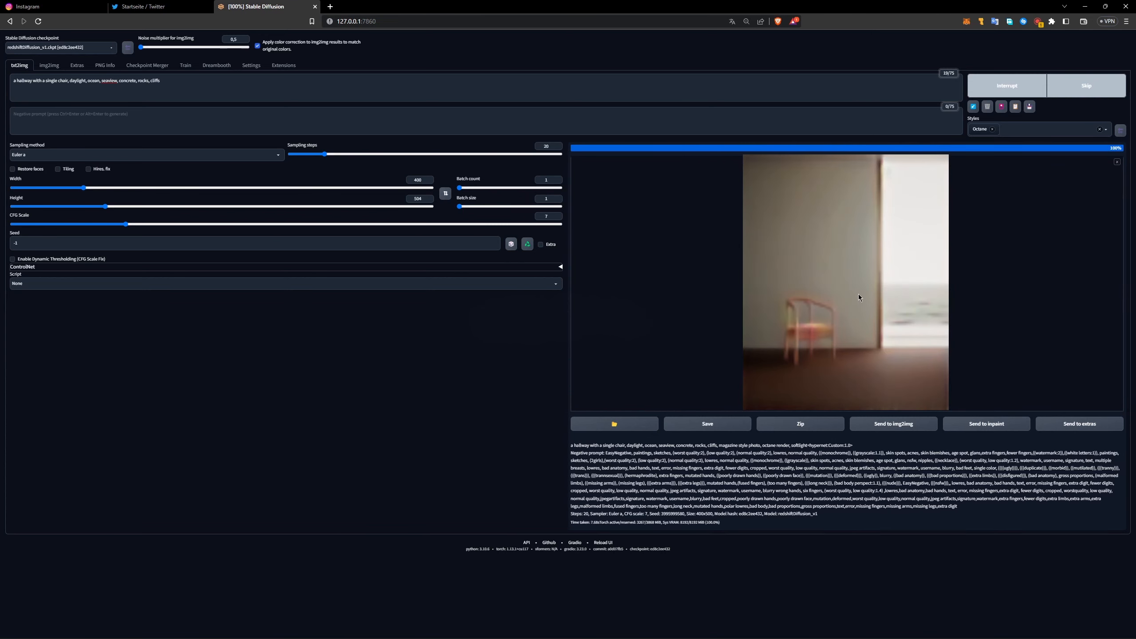
pyautogui.click(840, 299)
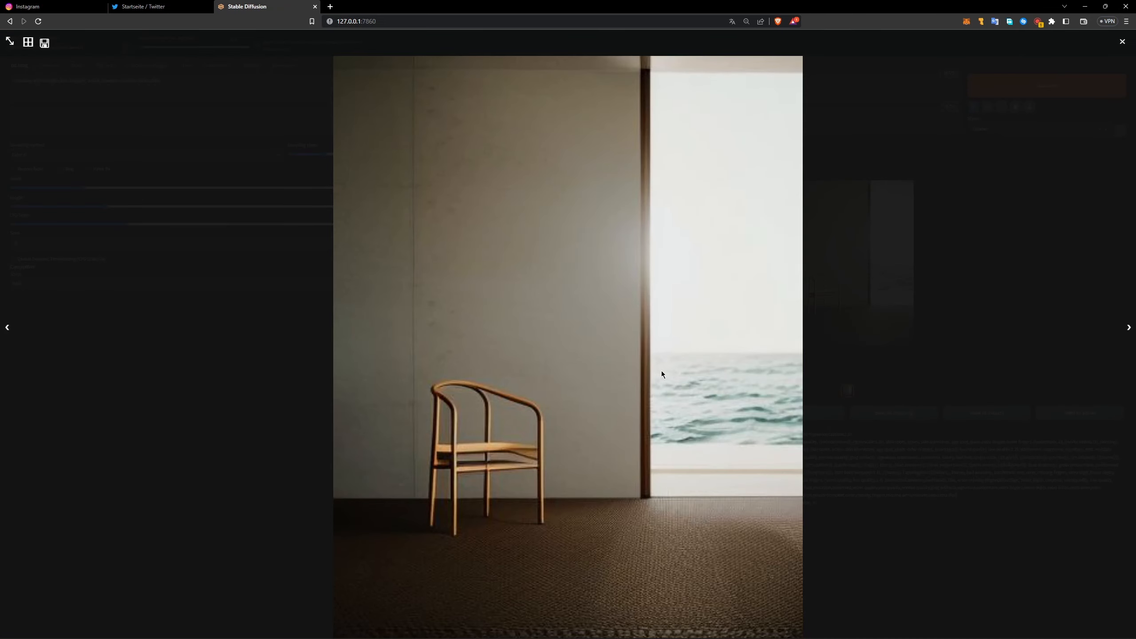
pyautogui.click(1002, 340)
pyautogui.click(1047, 87)
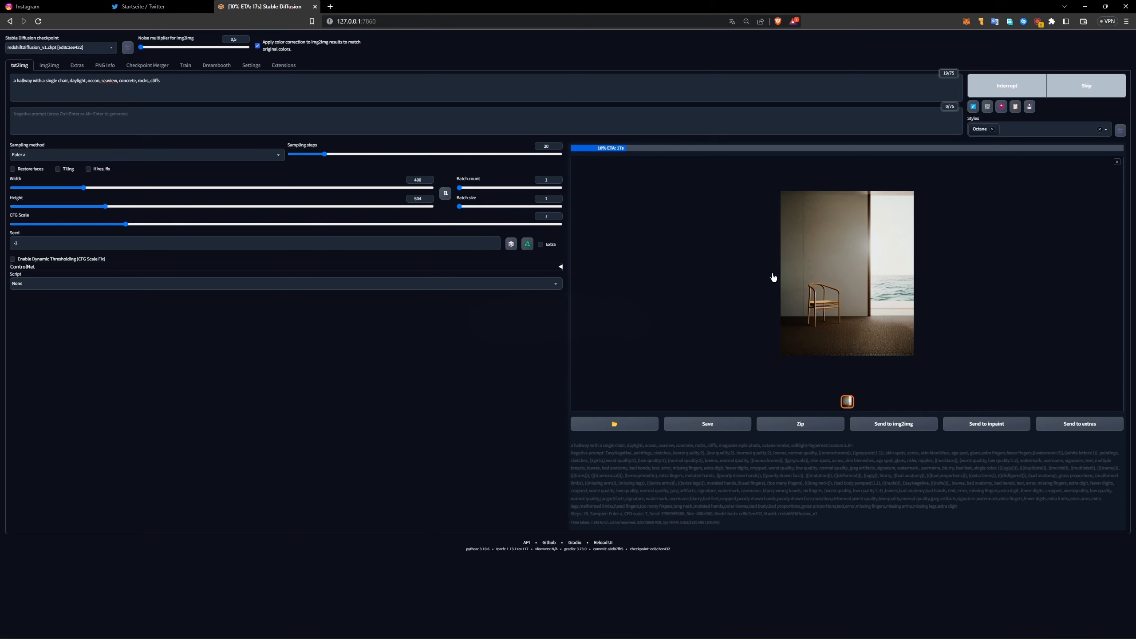
# Step: Switch to the sea.blend scene in Blender and examine the camera view of the room, chair, window and sea
pyautogui.hotkey('alt', 'Tab')
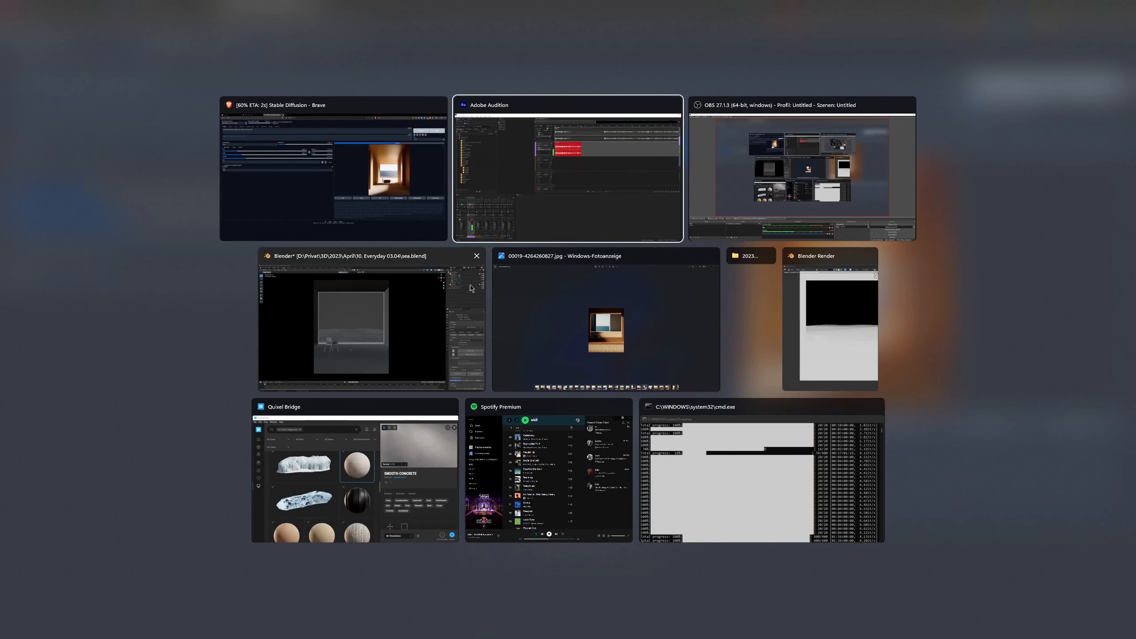
pyautogui.click(378, 341)
pyautogui.moveTo(478, 350); pyautogui.dragTo(504, 358)
pyautogui.scroll(-1, 510, 358)
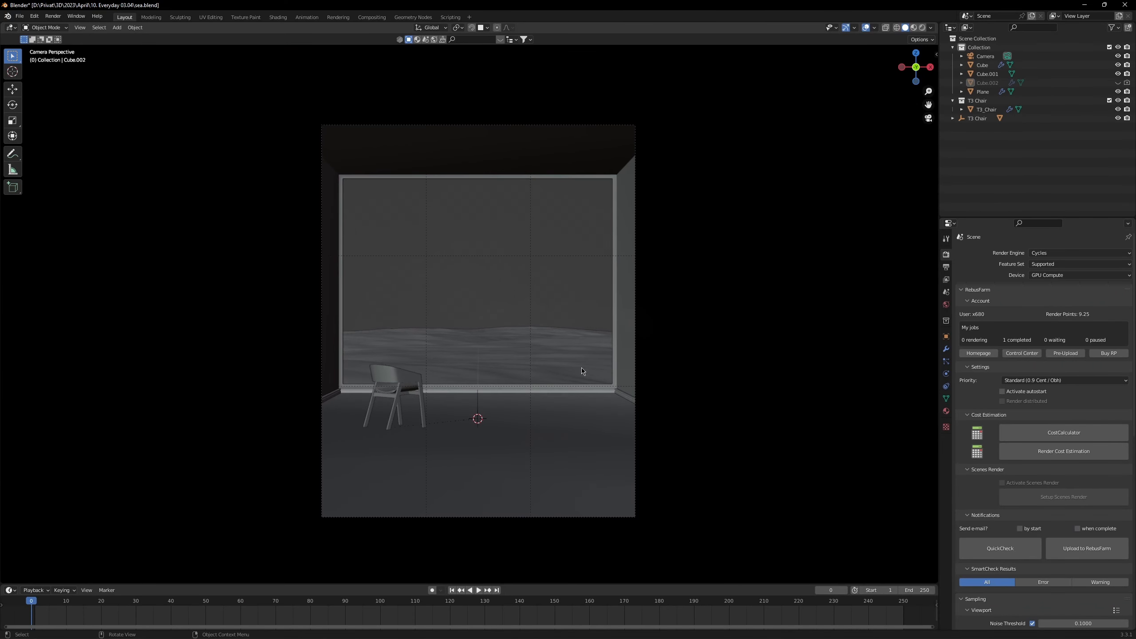
pyautogui.scroll(5, 519, 320)
pyautogui.scroll(-5, 505, 310)
pyautogui.scroll(1, 527, 319)
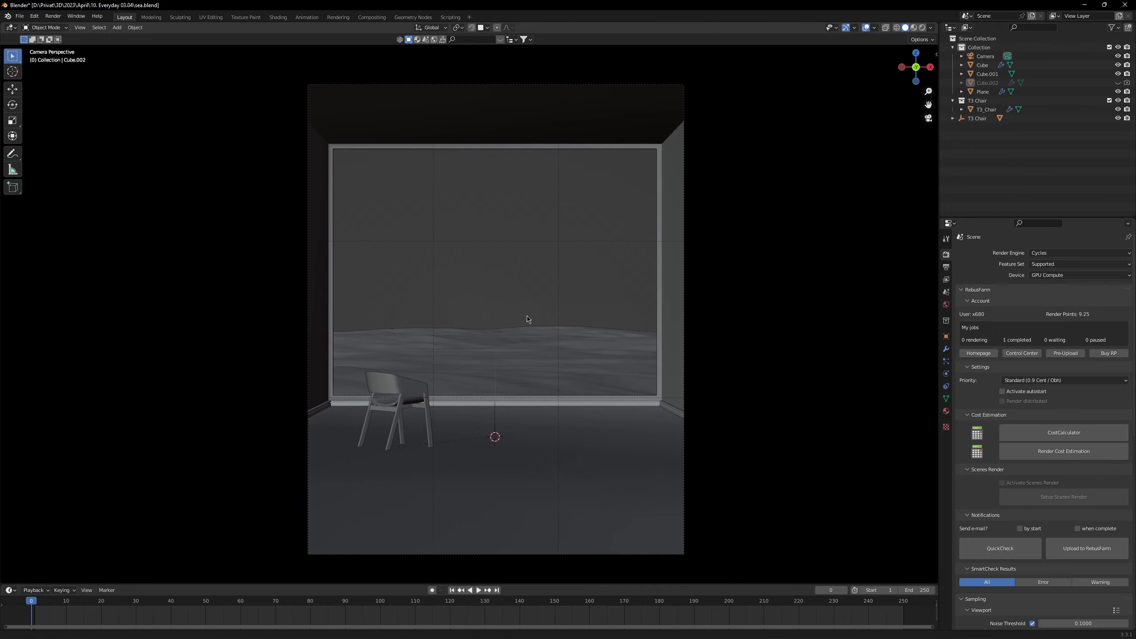
pyautogui.moveTo(527, 316)
pyautogui.mouseDown()
pyautogui.moveTo(513, 319)
pyautogui.moveTo(548, 306)
pyautogui.mouseUp()
pyautogui.scroll(1, 588, 367)
pyautogui.scroll(-1, 576, 371)
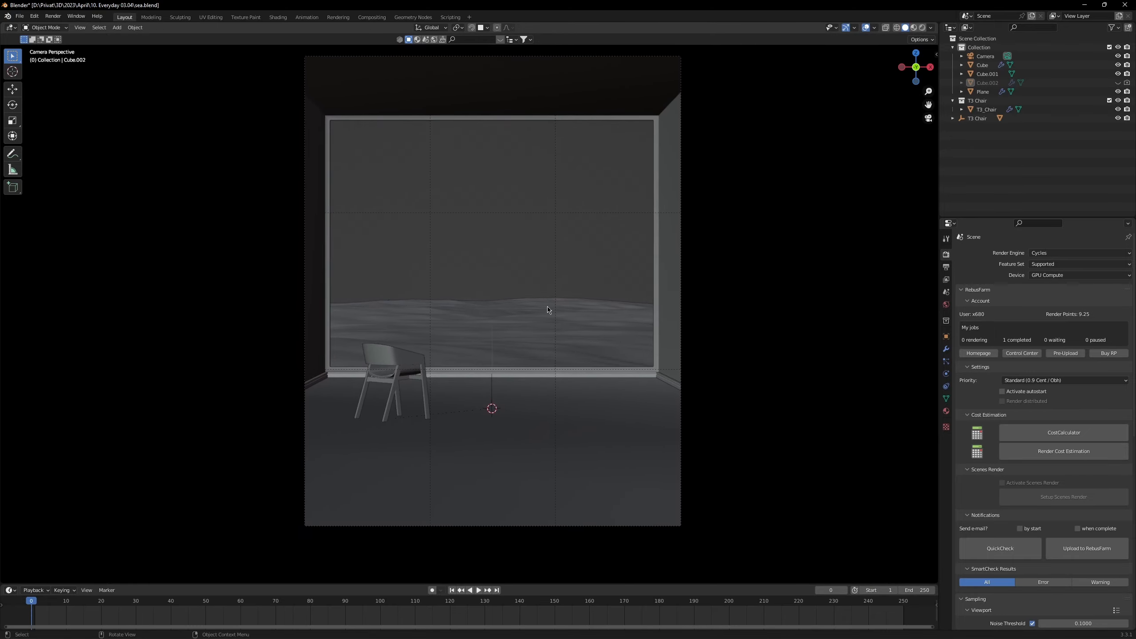
pyautogui.scroll(1, 490, 311)
pyautogui.scroll(-1, 488, 336)
pyautogui.moveTo(538, 310)
pyautogui.mouseDown()
pyautogui.moveTo(543, 338)
pyautogui.moveTo(535, 315)
pyautogui.mouseUp()
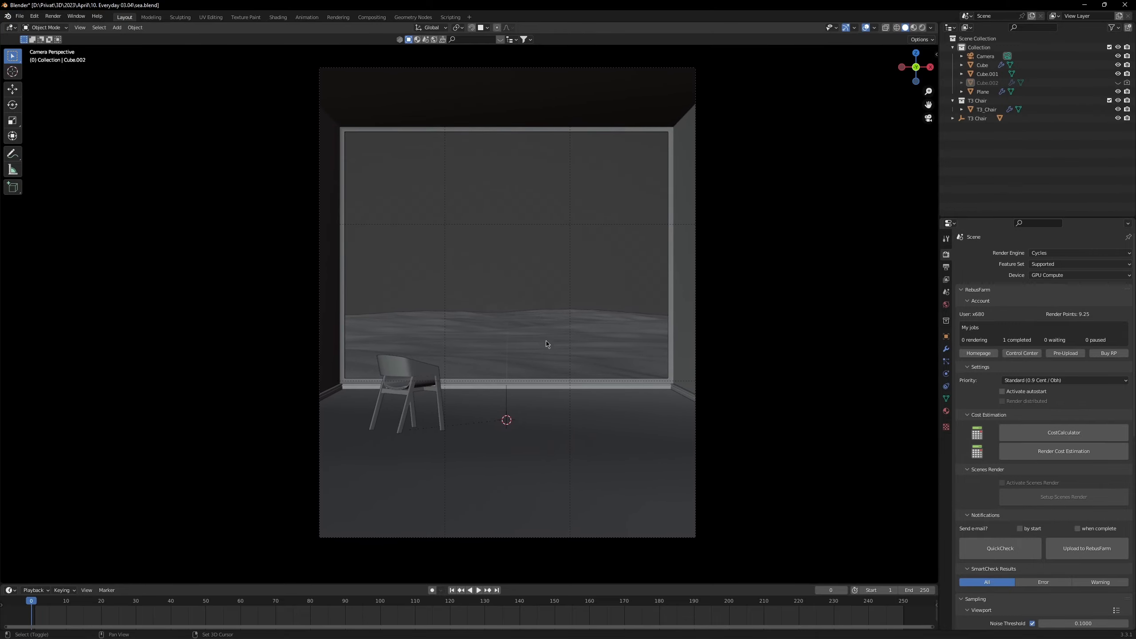
# Step: Unhide the window glass object, show the viewport in rendered shading, and clear the selection
pyautogui.hotkey('alt', 'h')
pyautogui.press('z')
pyautogui.click(490, 272)
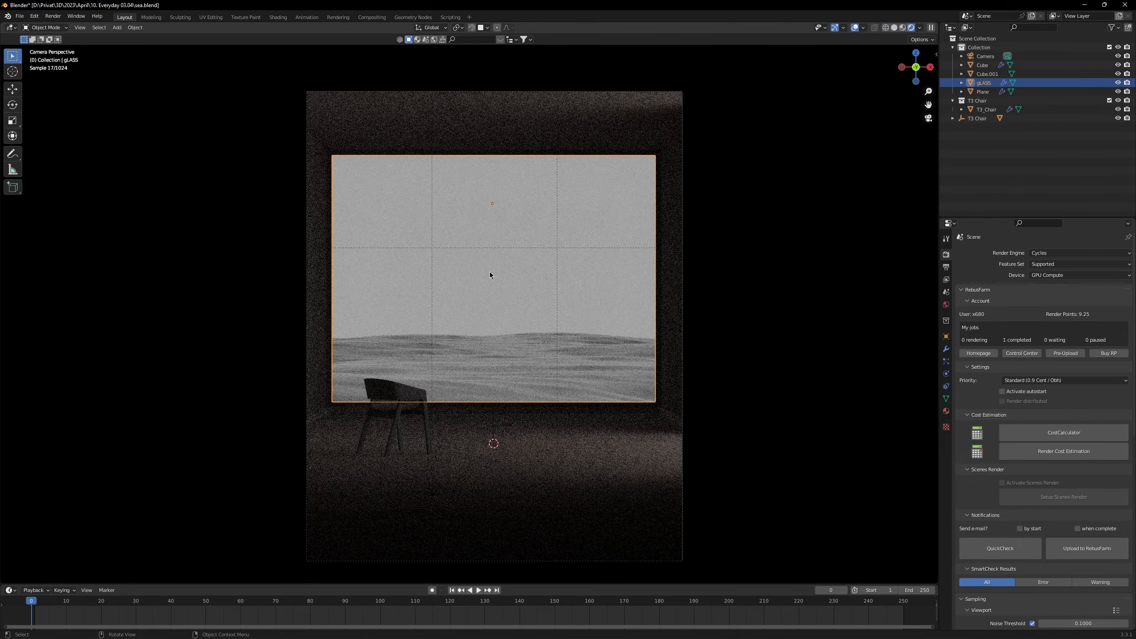
pyautogui.hotkey('alt', 'a')
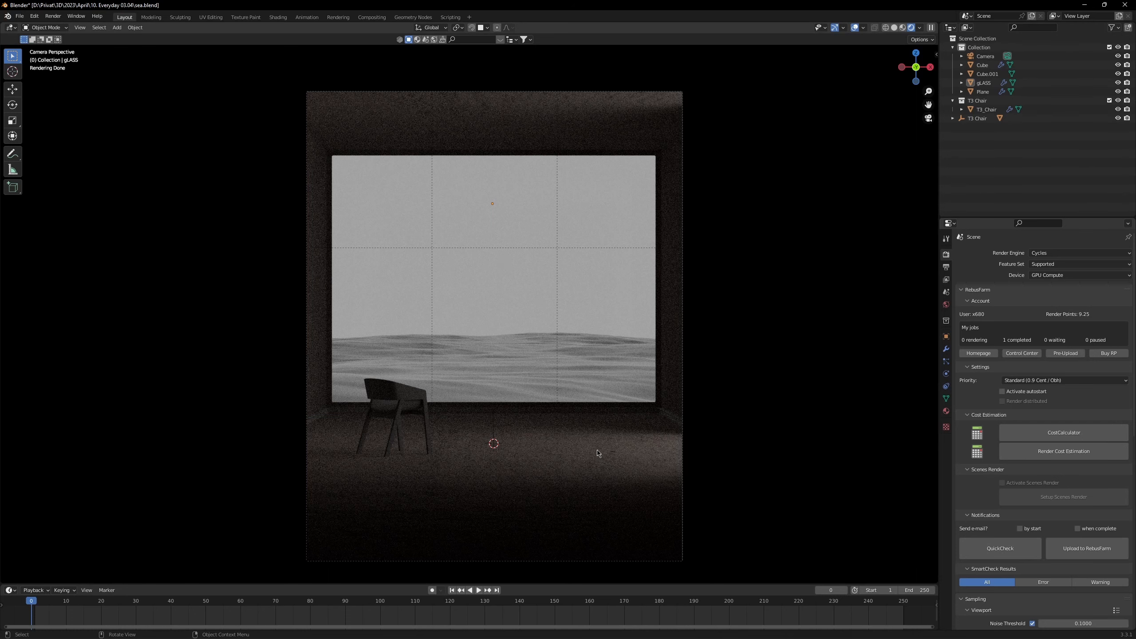
# Step: Set the render engine to Eevee and show the view layer's Data and Light render passes
pyautogui.click(1074, 253)
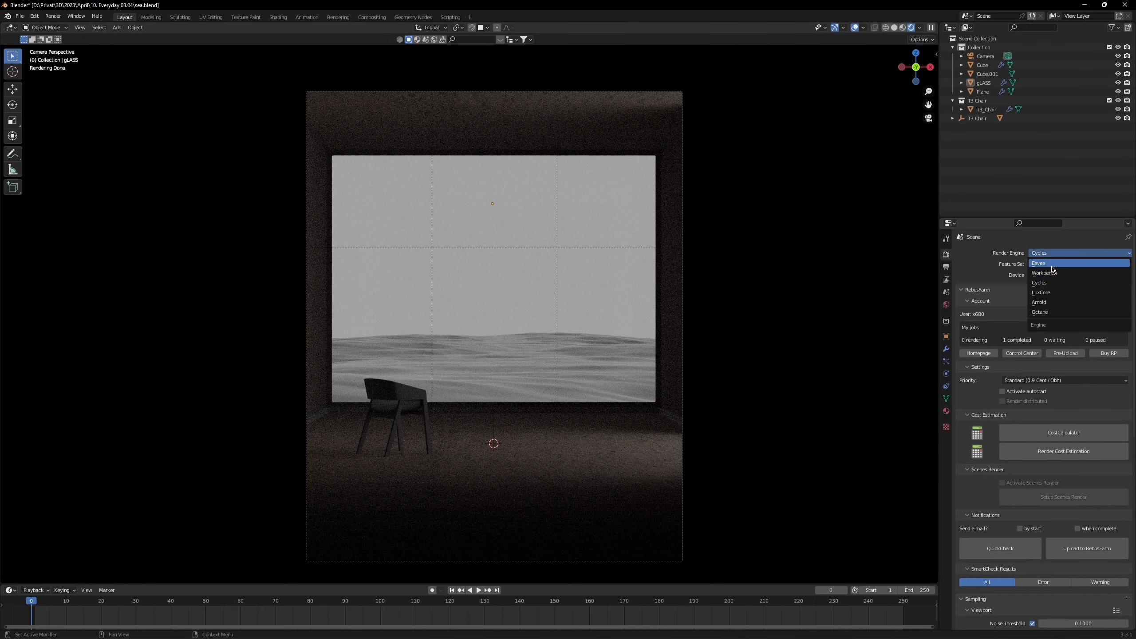
pyautogui.click(1069, 264)
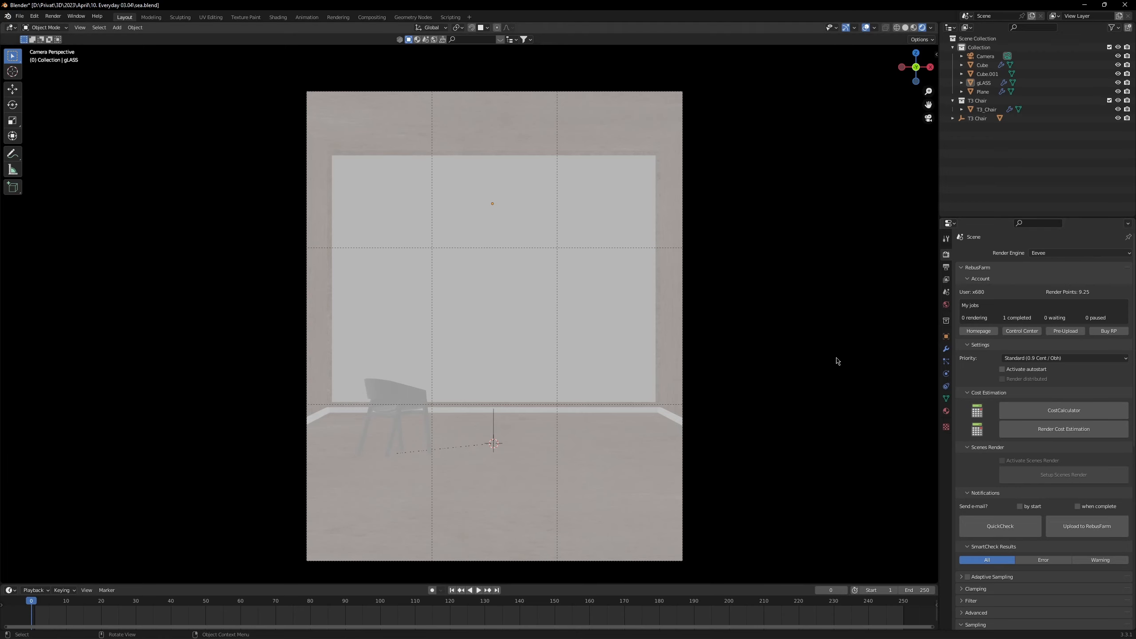
pyautogui.click(946, 279)
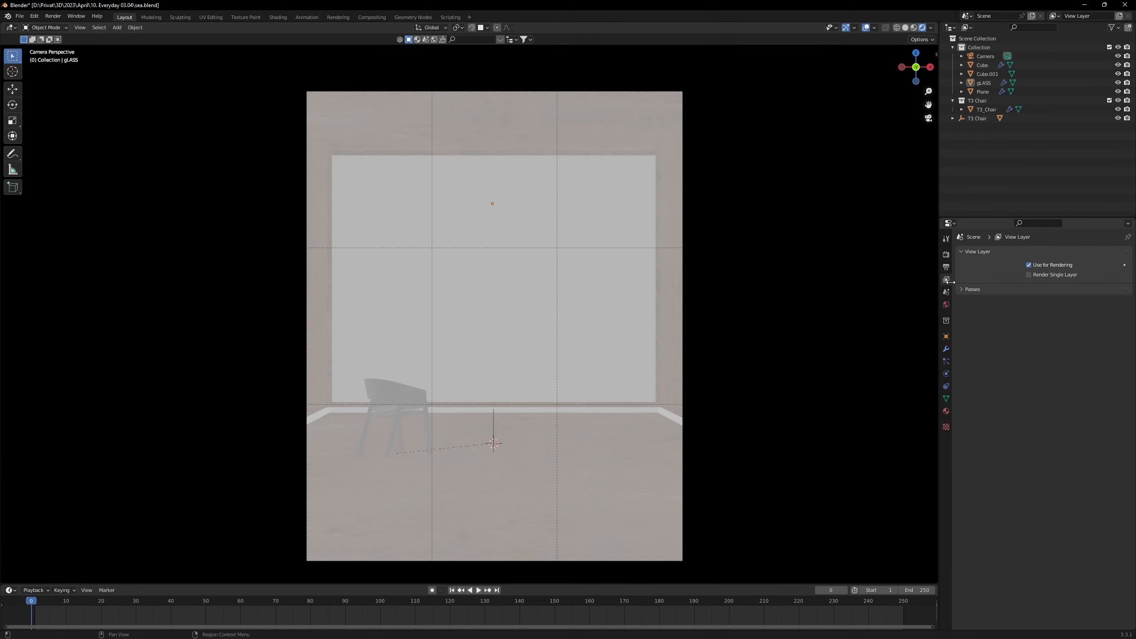
pyautogui.click(970, 290)
pyautogui.click(991, 312)
pyautogui.click(980, 303)
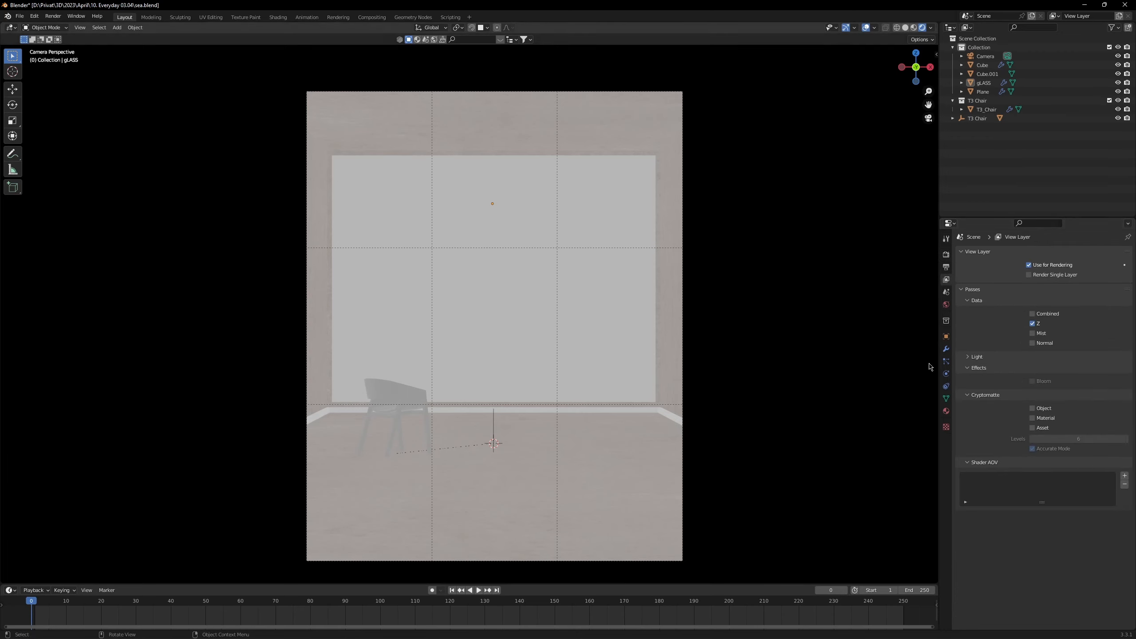
pyautogui.click(980, 357)
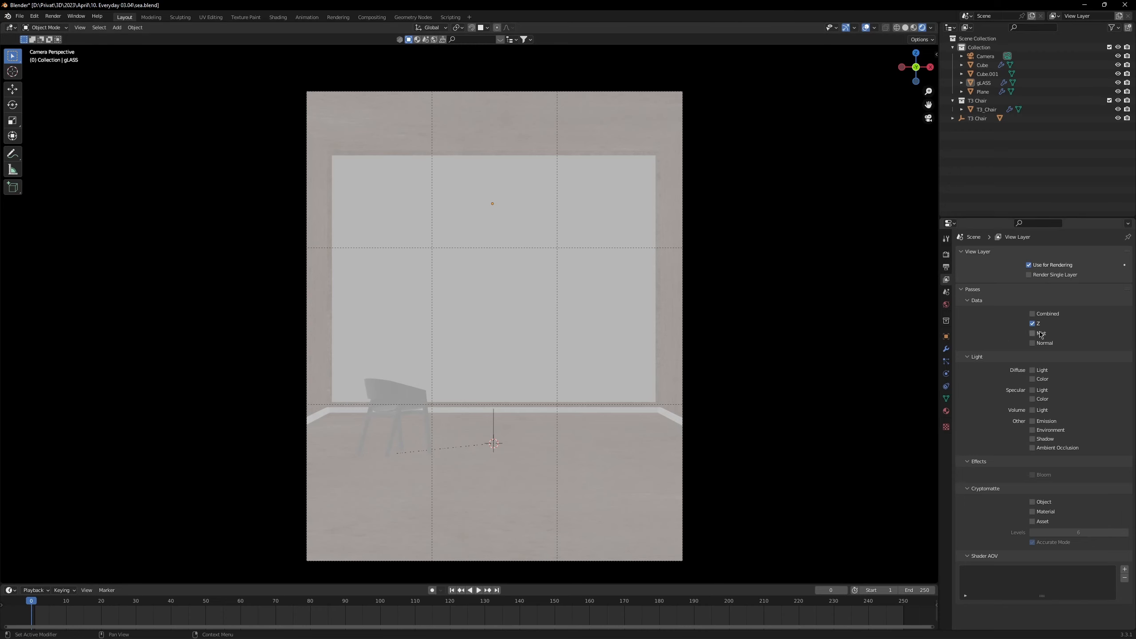
# Step: Compare the scene's output resolution with the image width and height in Stable Diffusion, and return to Blender
pyautogui.click(946, 267)
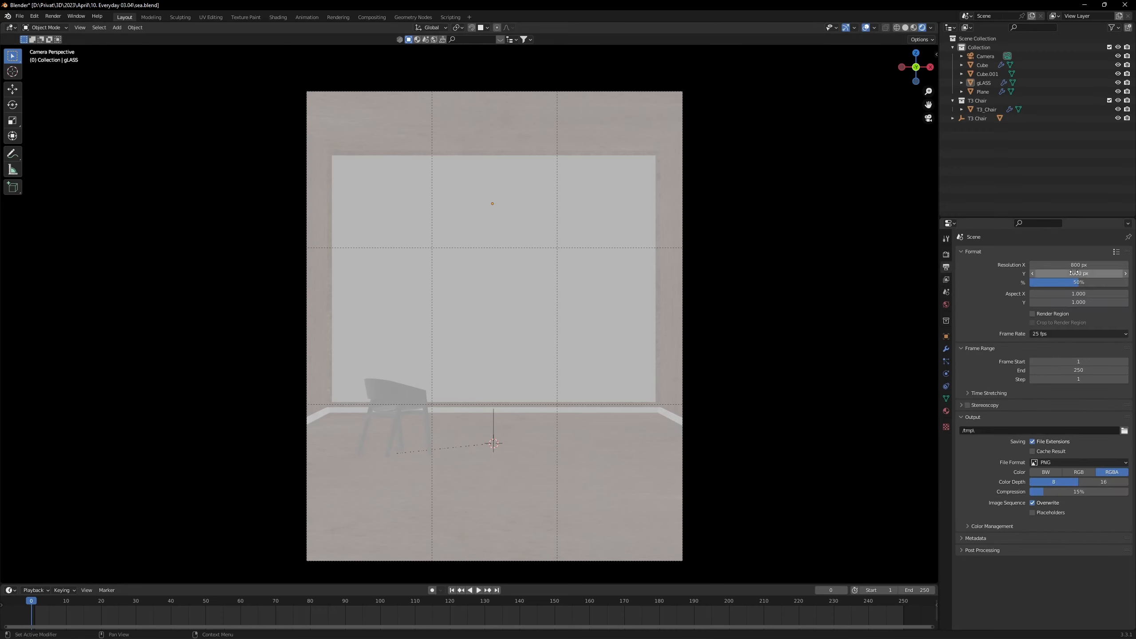
pyautogui.hotkey('alt', 'Tab')
pyautogui.click(532, 191)
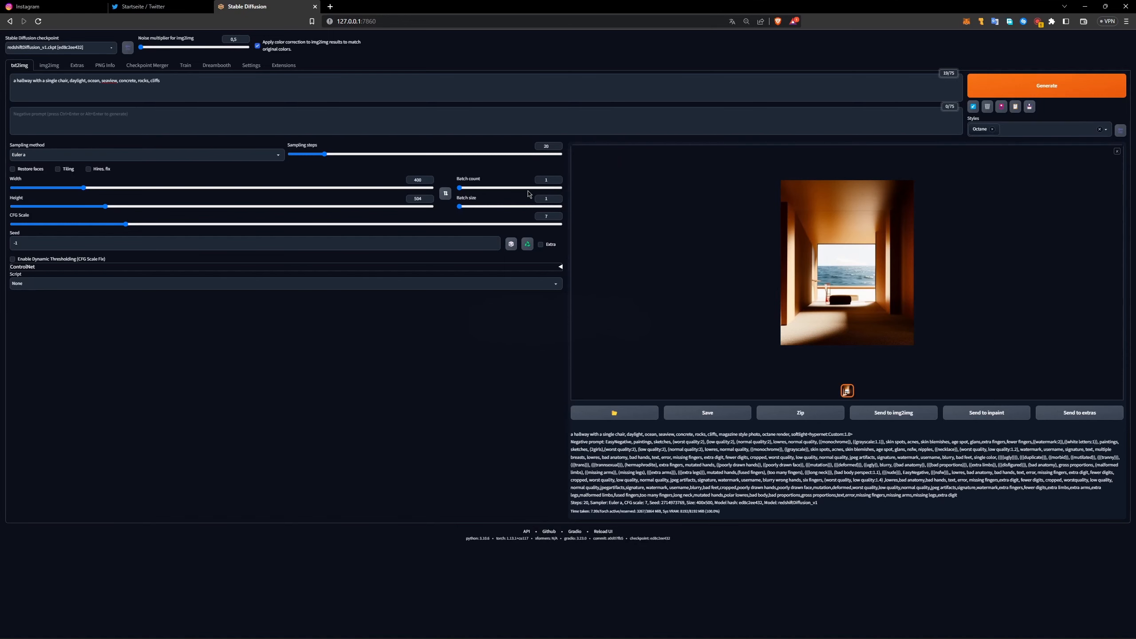
pyautogui.doubleClick(416, 179)
pyautogui.click(436, 282)
pyautogui.click(389, 283)
pyautogui.hotkey('alt', 'Tab')
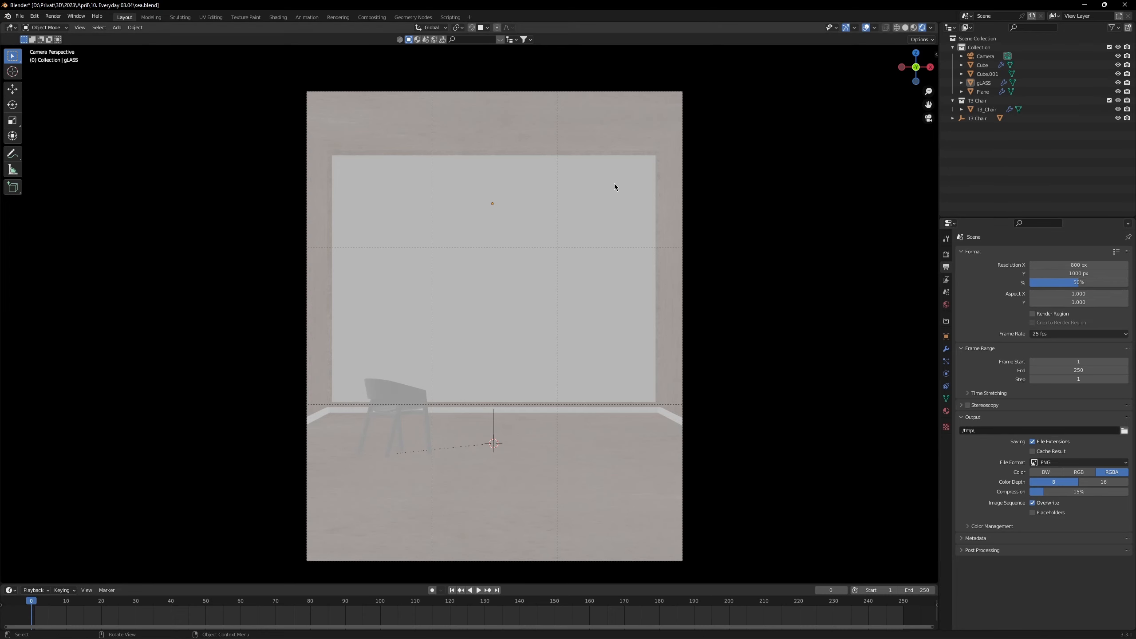
# Step: Render the camera view with Eevee, check the view layer passes, and move the render window aside
pyautogui.press('F12')
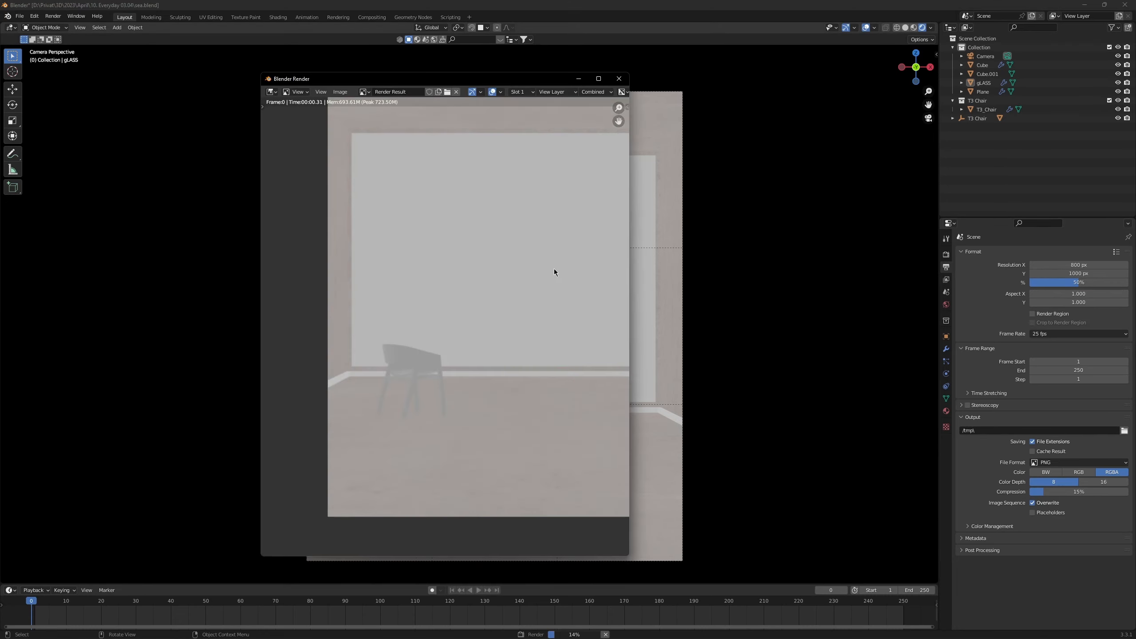
pyautogui.moveTo(529, 285); pyautogui.dragTo(503, 292)
pyautogui.scroll(1, 502, 292)
pyautogui.click(947, 279)
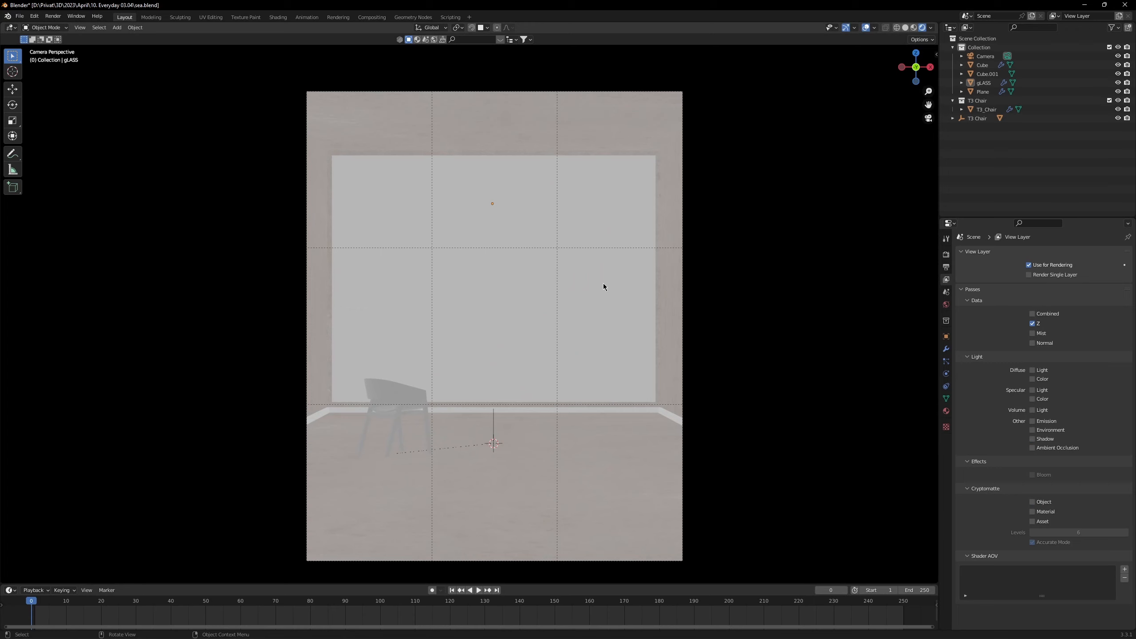
pyautogui.press('F12')
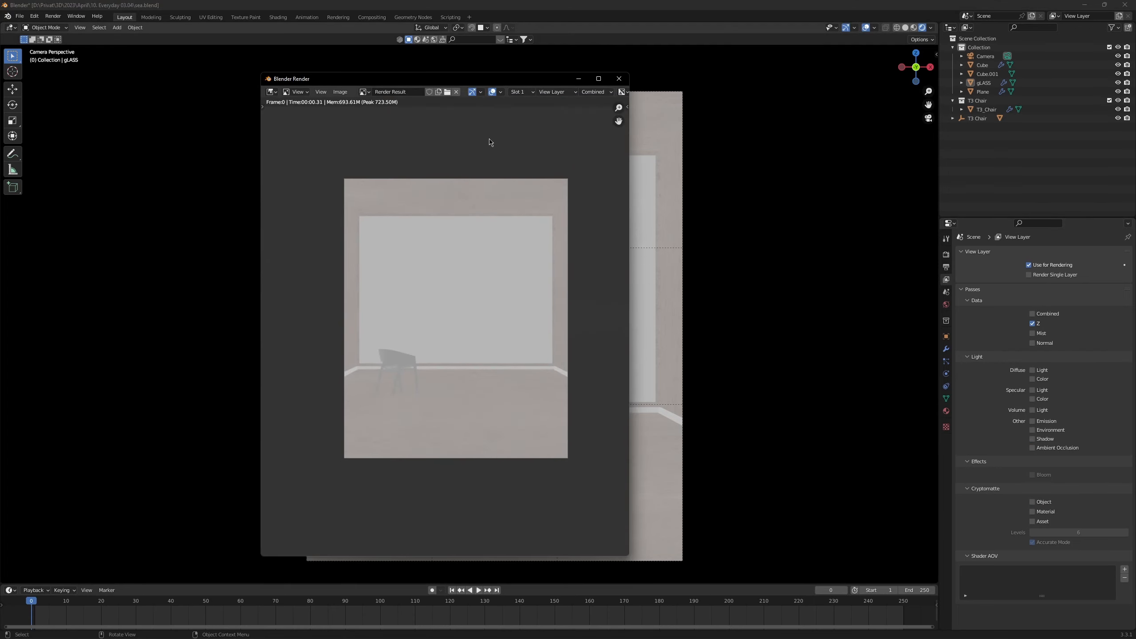
pyautogui.moveTo(573, 84); pyautogui.dragTo(499, 96)
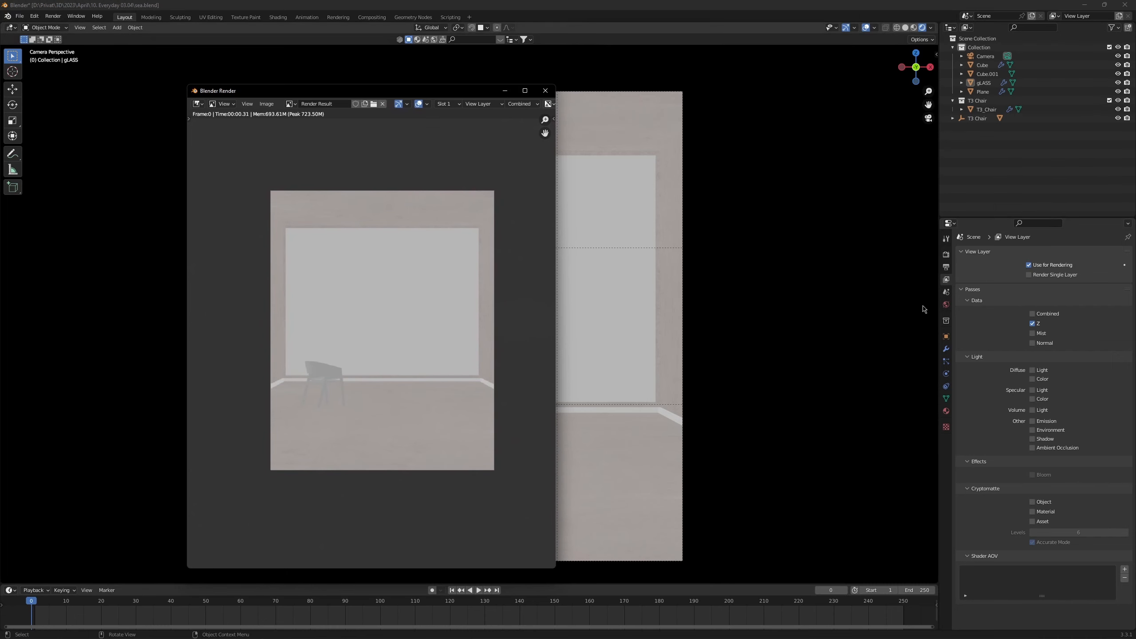
# Step: Open the Compositing workspace and spread the Render Layers and Composite nodes apart
pyautogui.click(372, 17)
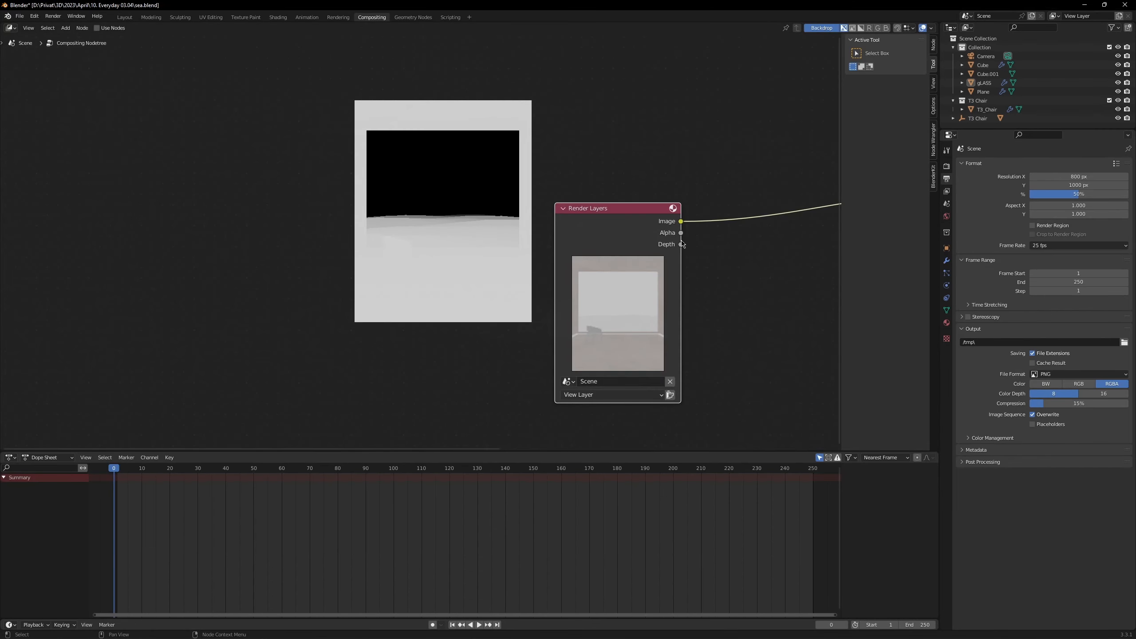
pyautogui.scroll(-5, 681, 241)
pyautogui.moveTo(681, 241); pyautogui.dragTo(571, 242)
pyautogui.scroll(2, 571, 241)
pyautogui.moveTo(472, 238); pyautogui.dragTo(293, 240)
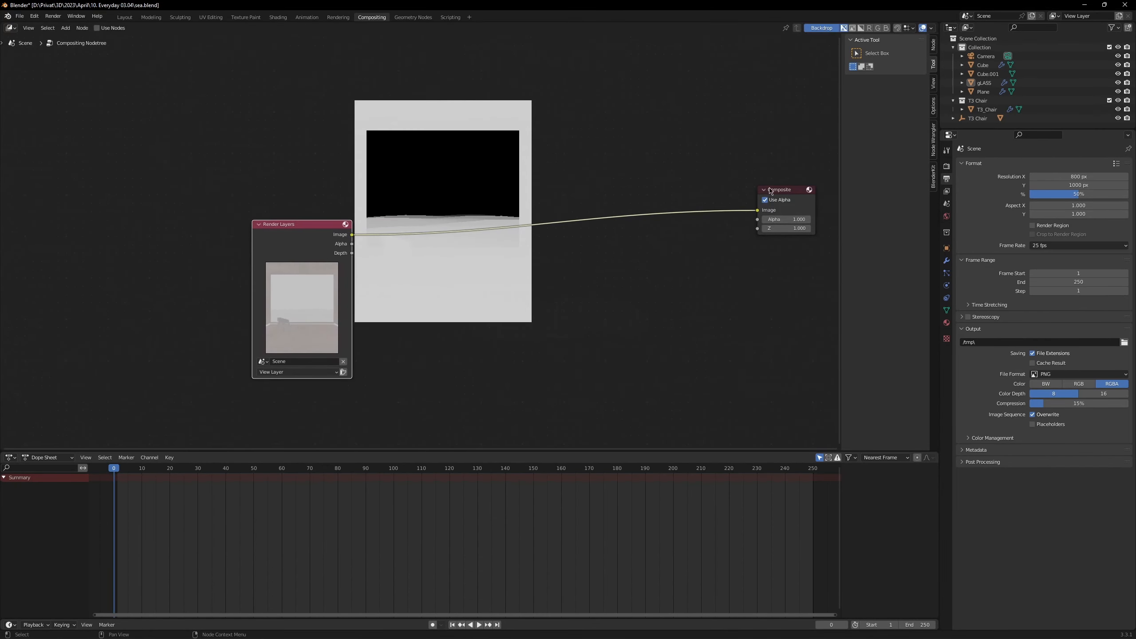
pyautogui.moveTo(771, 192); pyautogui.dragTo(596, 309)
pyautogui.moveTo(289, 236); pyautogui.dragTo(180, 281)
pyautogui.scroll(1, 204, 254)
pyautogui.moveTo(624, 303); pyautogui.dragTo(610, 262)
# Step: Connect the Depth output of the Render Layers node to the Image input of the Composite node
pyautogui.moveTo(176, 270); pyautogui.dragTo(312, 353)
pyautogui.hotkey('shift', 'a')
pyautogui.click(312, 354)
pyautogui.moveTo(150, 287); pyautogui.dragTo(604, 266)
# Step: Render the frame to check the compositor output, and close the render window
pyautogui.press('F12')
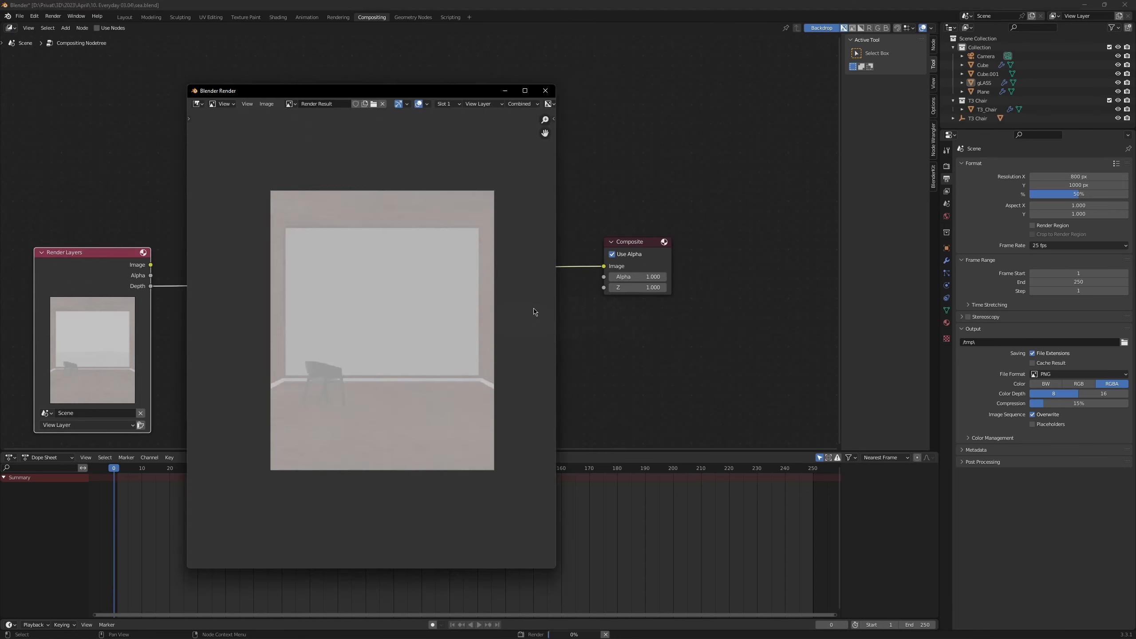
pyautogui.scroll(2, 490, 339)
pyautogui.scroll(-2, 437, 375)
pyautogui.press('Escape')
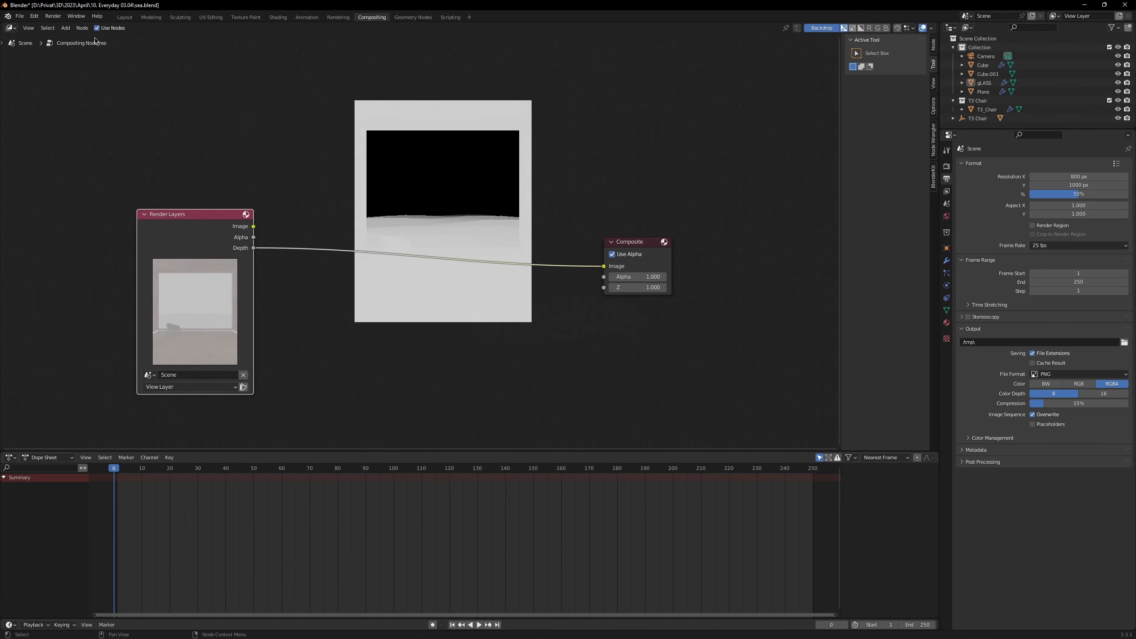
# Step: Enable Use Nodes in the compositor and render the frame to view the depth output
pyautogui.press('F12')
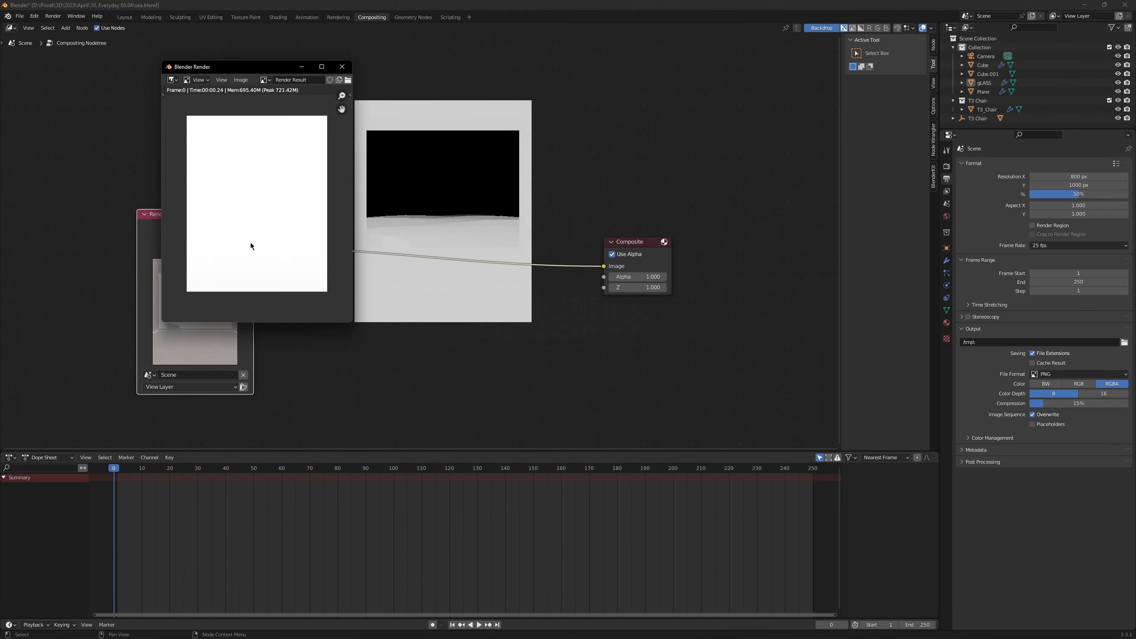
pyautogui.scroll(2, 250, 243)
pyautogui.moveTo(256, 236); pyautogui.dragTo(233, 237)
# Step: Return to the node editor and reposition the Render Layers and Composite nodes with a wide gap between them
pyautogui.moveTo(385, 297); pyautogui.dragTo(485, 265)
pyautogui.moveTo(292, 223); pyautogui.dragTo(239, 278)
pyautogui.moveTo(721, 217); pyautogui.dragTo(664, 294)
pyautogui.moveTo(281, 263); pyautogui.dragTo(255, 280)
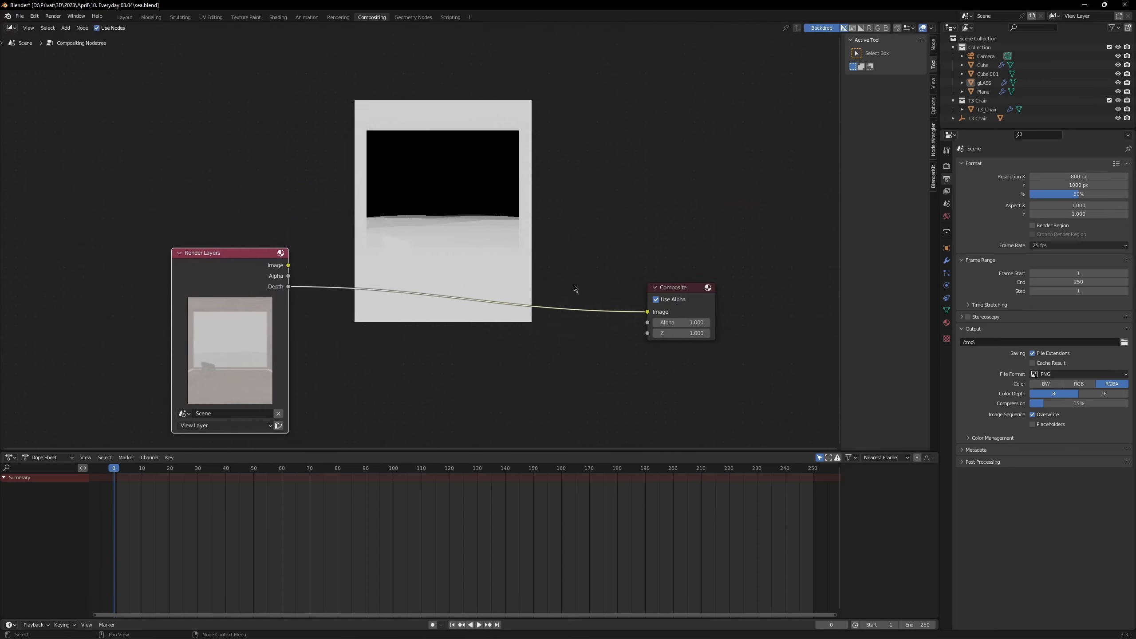
pyautogui.moveTo(224, 286); pyautogui.dragTo(185, 278)
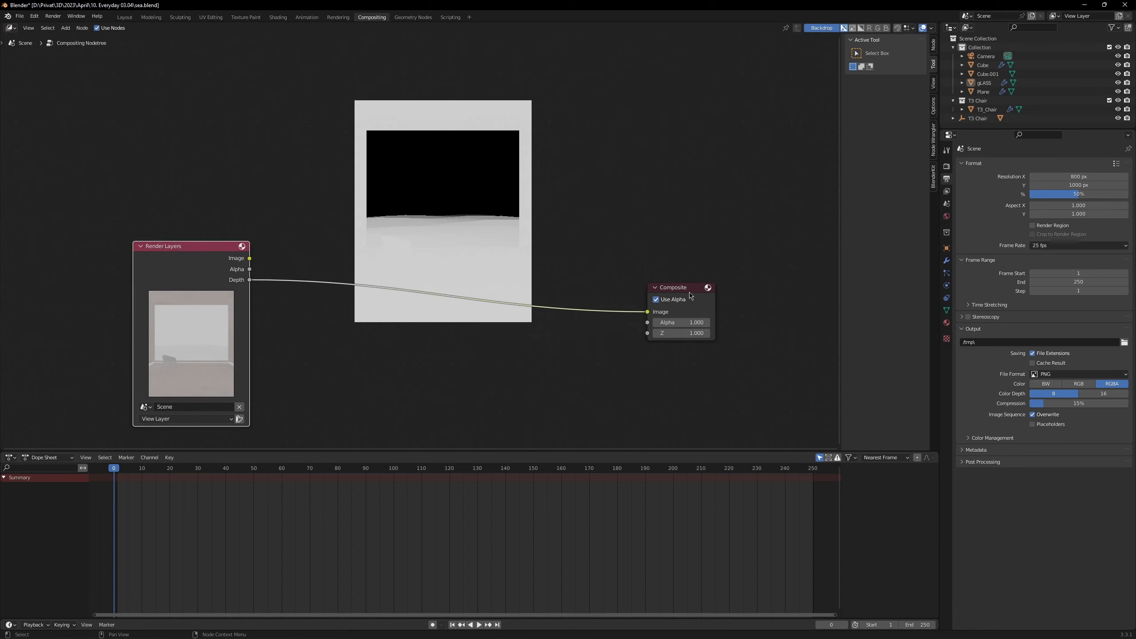
pyautogui.moveTo(691, 295); pyautogui.dragTo(686, 260)
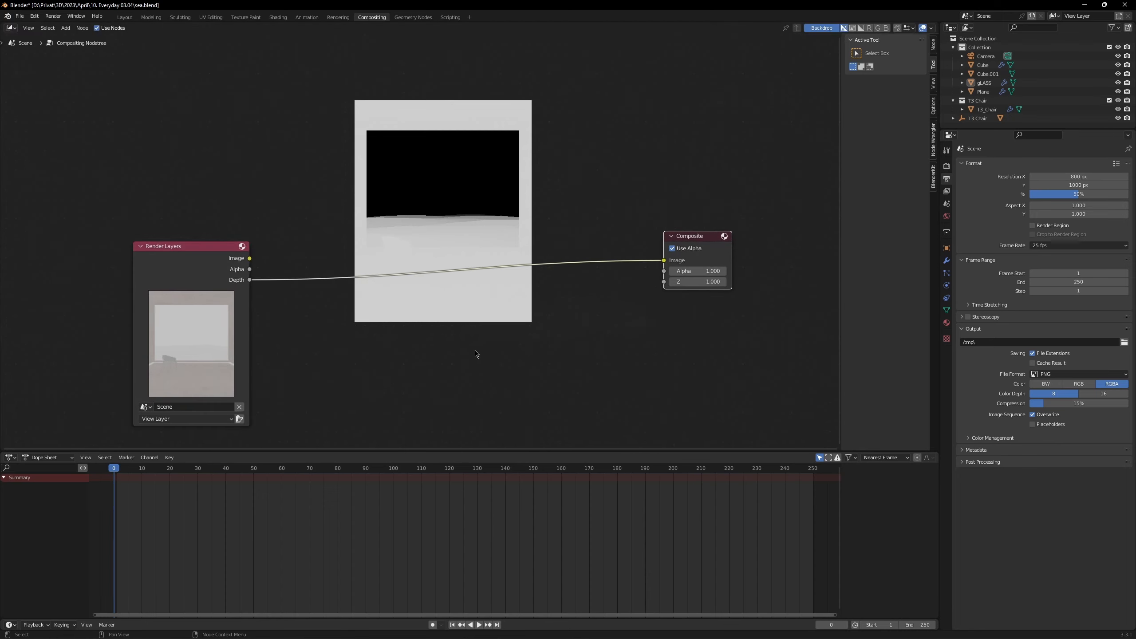
# Step: Render the frame again and examine the composited depth image for tonal differences
pyautogui.press('F12')
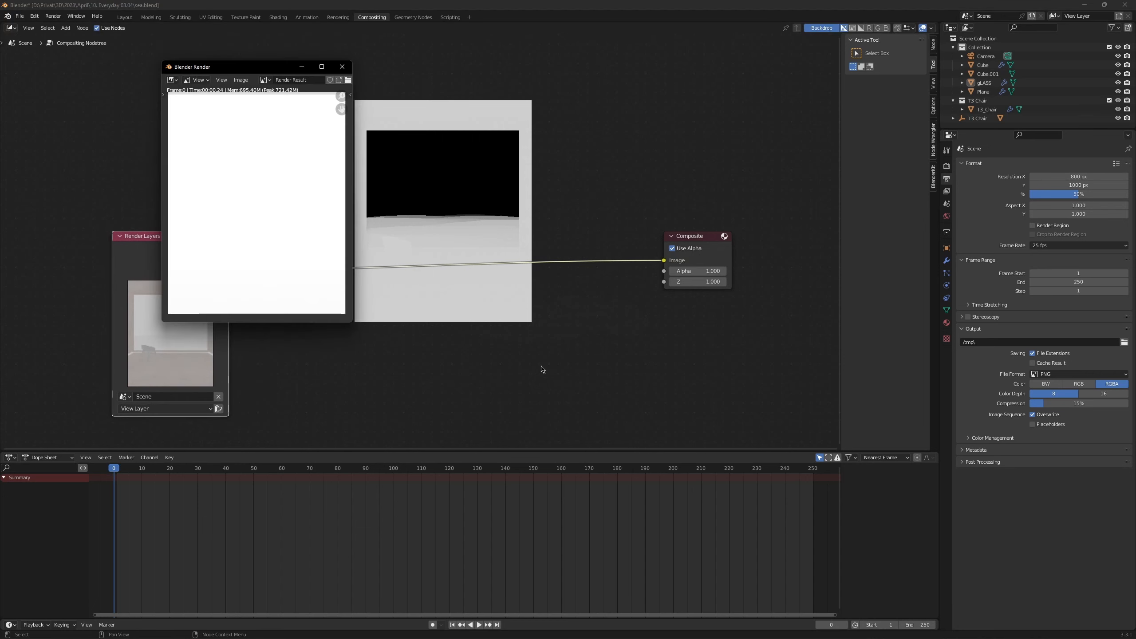
pyautogui.moveTo(289, 198)
pyautogui.mouseDown()
pyautogui.moveTo(279, 202)
pyautogui.moveTo(290, 193)
pyautogui.mouseUp()
pyautogui.scroll(1, 290, 193)
pyautogui.scroll(-2, 286, 202)
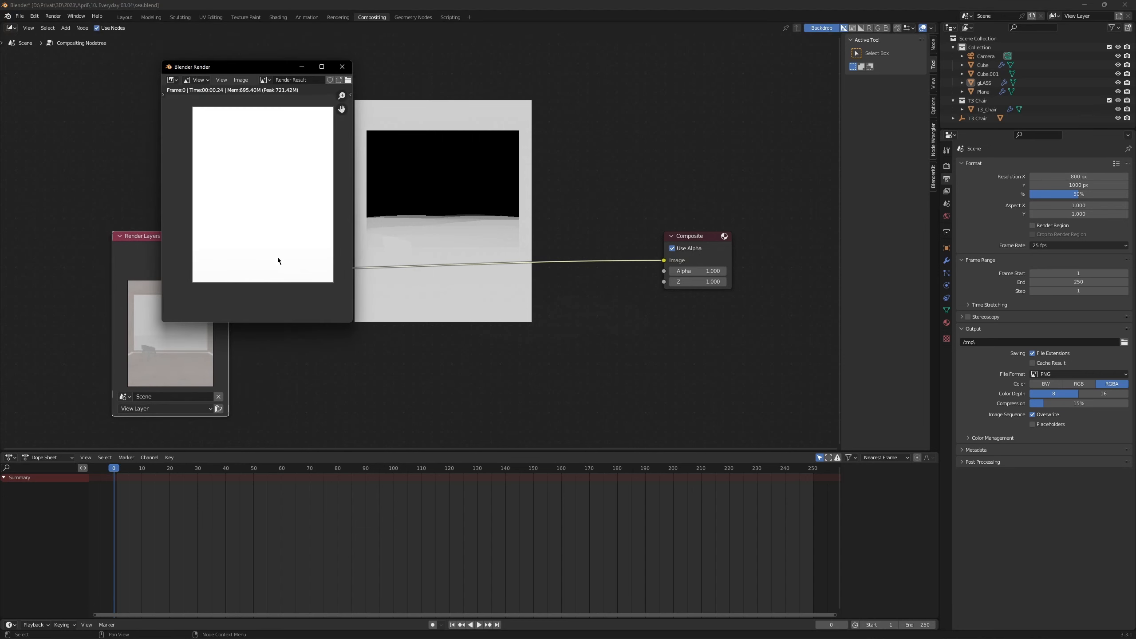
pyautogui.moveTo(277, 257); pyautogui.dragTo(281, 226)
pyautogui.scroll(3, 278, 226)
pyautogui.scroll(-1, 278, 226)
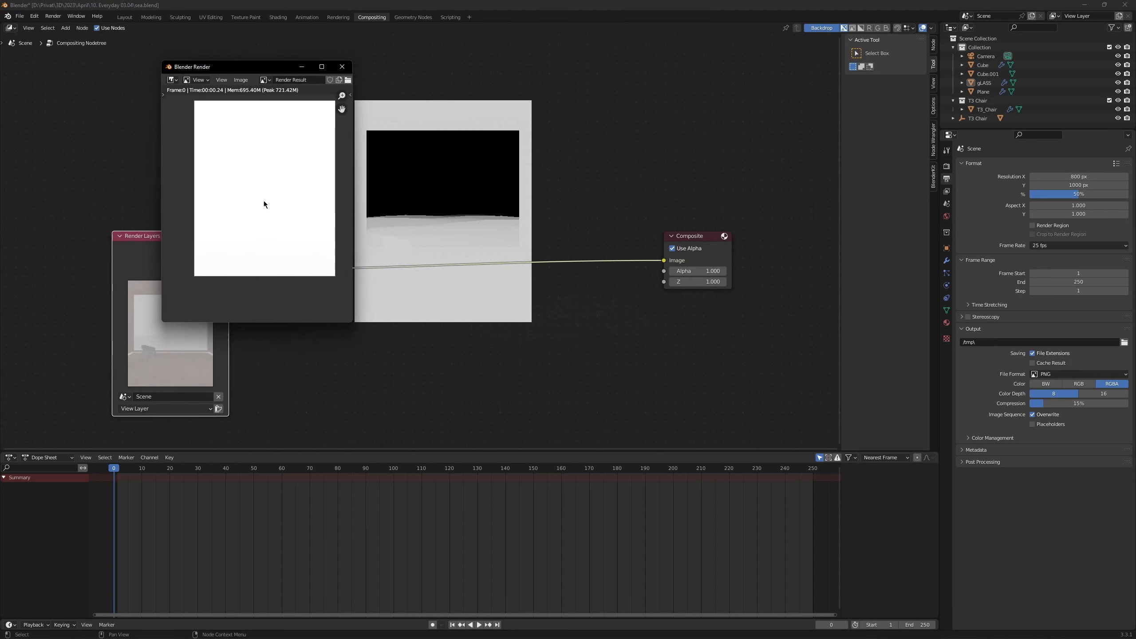
pyautogui.scroll(2, 262, 203)
pyautogui.scroll(-2, 256, 215)
pyautogui.moveTo(297, 67); pyautogui.dragTo(299, 117)
# Step: Go back to the compositor and move the Render Layers and Composite nodes slightly closer together
pyautogui.click(569, 237)
pyautogui.press('g')
pyautogui.click(389, 232)
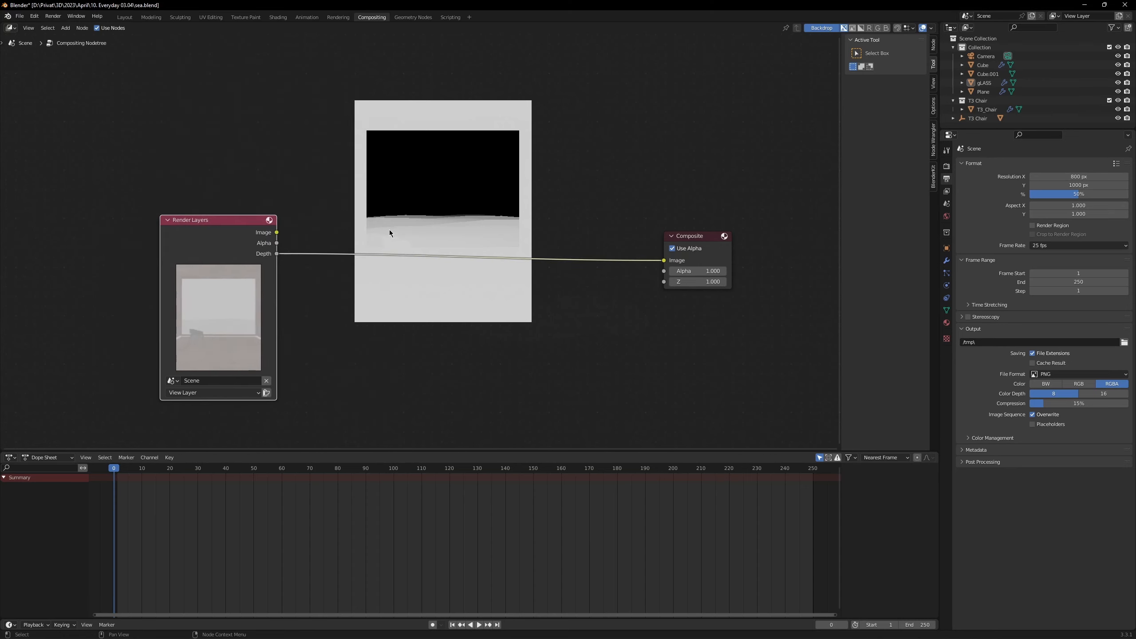
pyautogui.moveTo(681, 238); pyautogui.dragTo(633, 273)
pyautogui.moveTo(231, 247); pyautogui.dragTo(214, 250)
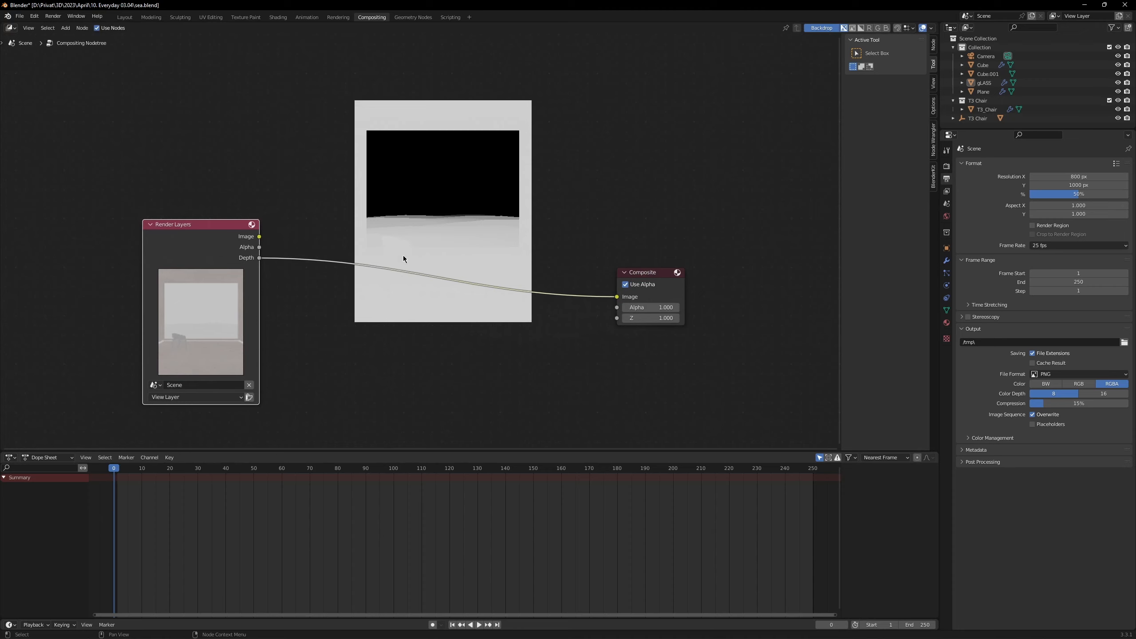
# Step: Add a Normalize node and insert it on the link between the Render Layers Depth output and the Composite node
pyautogui.hotkey('shift', 'a')
pyautogui.click(389, 263)
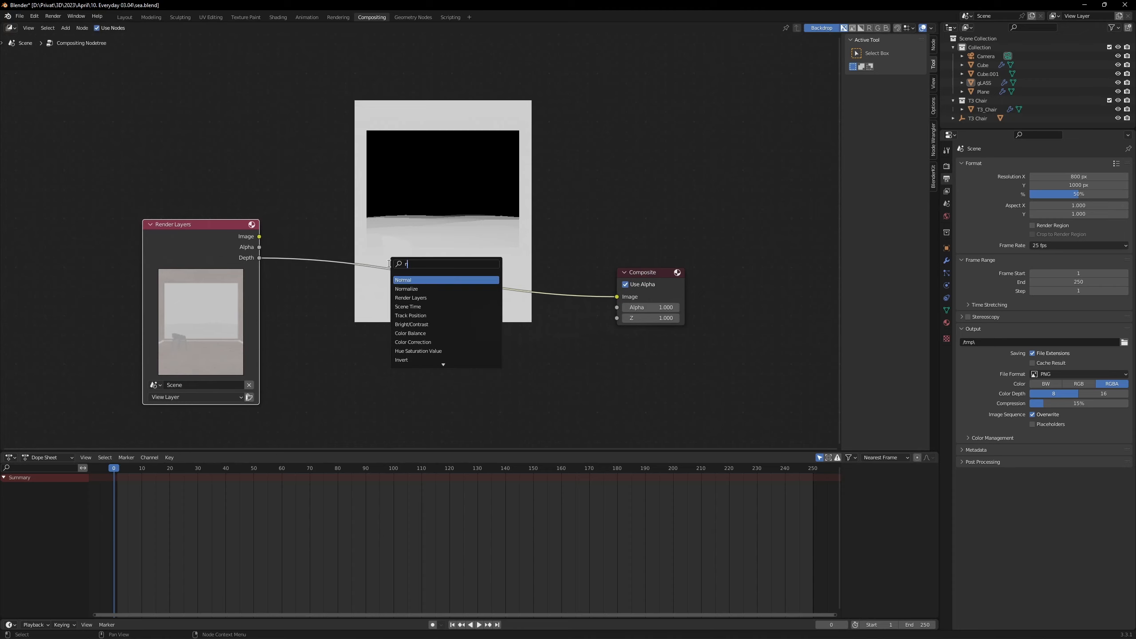
pyautogui.write('norm')
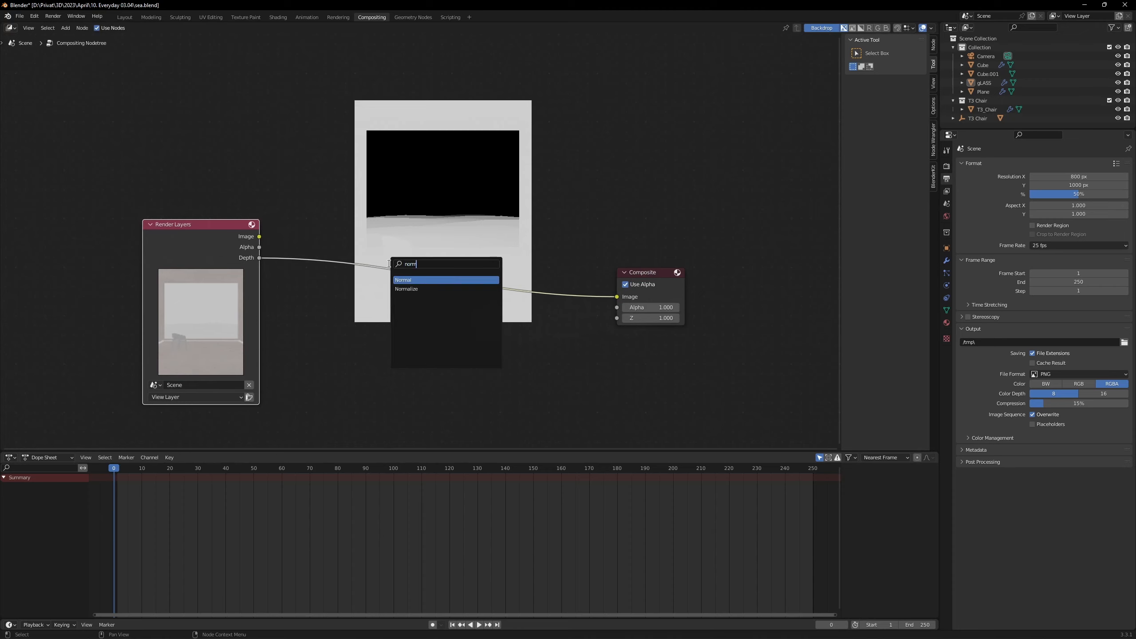
pyautogui.write('ali')
pyautogui.press('Return')
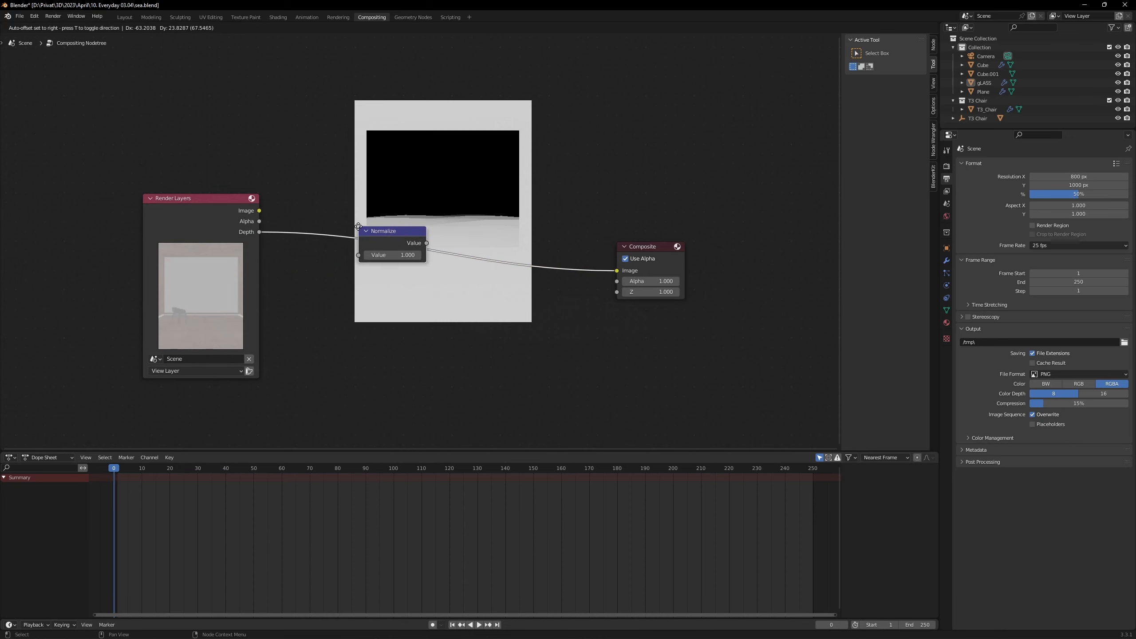
pyautogui.click(358, 226)
# Step: Render the frame and examine how the chair and the window area come out in the normalized depth image
pyautogui.press('F12')
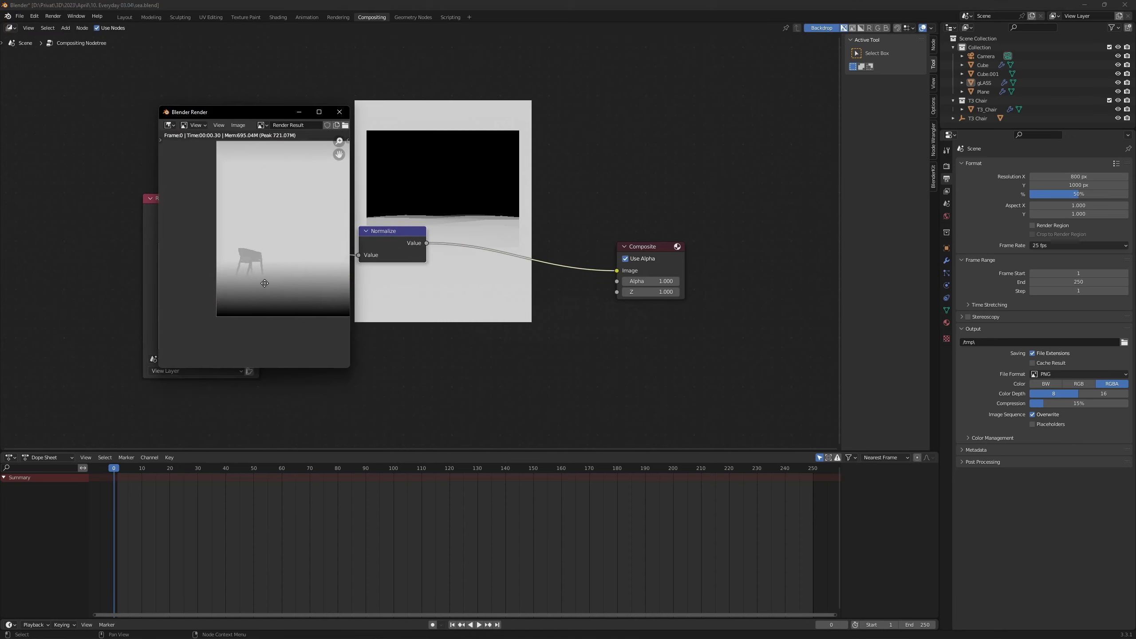
pyautogui.scroll(-1, 250, 229)
pyautogui.scroll(1, 250, 229)
pyautogui.scroll(3, 250, 229)
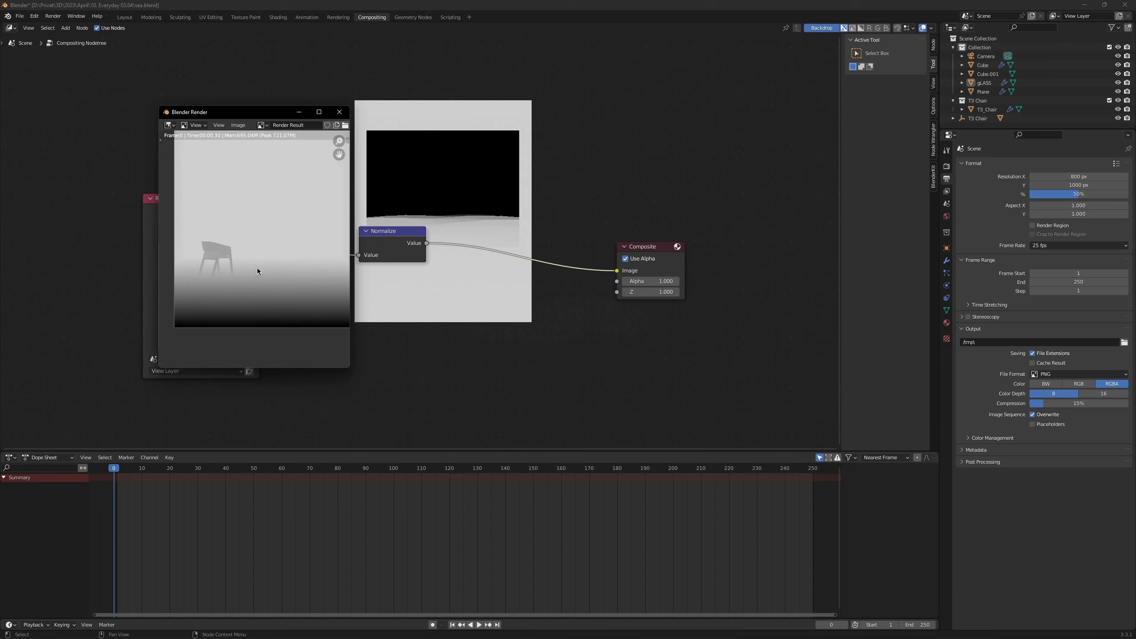
pyautogui.moveTo(259, 236)
pyautogui.mouseDown()
pyautogui.moveTo(254, 253)
pyautogui.moveTo(270, 253)
pyautogui.mouseUp()
pyautogui.scroll(-1, 259, 232)
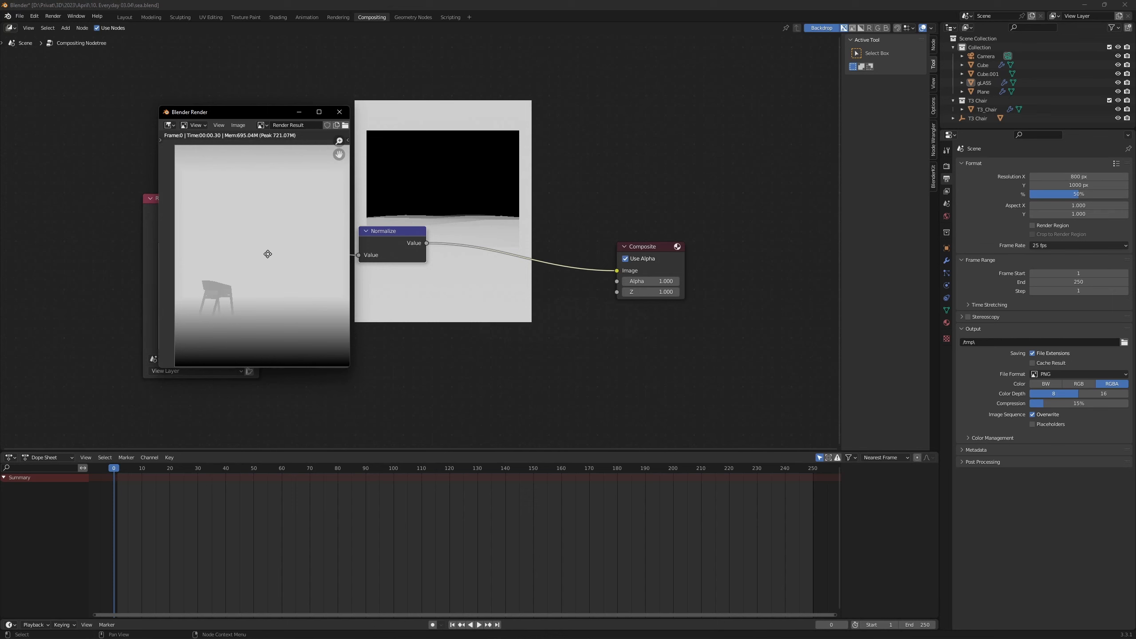
pyautogui.moveTo(238, 115); pyautogui.dragTo(632, 175)
# Step: Return to the 3D layout and hide the gLASS object in both the viewport and renders
pyautogui.click(125, 18)
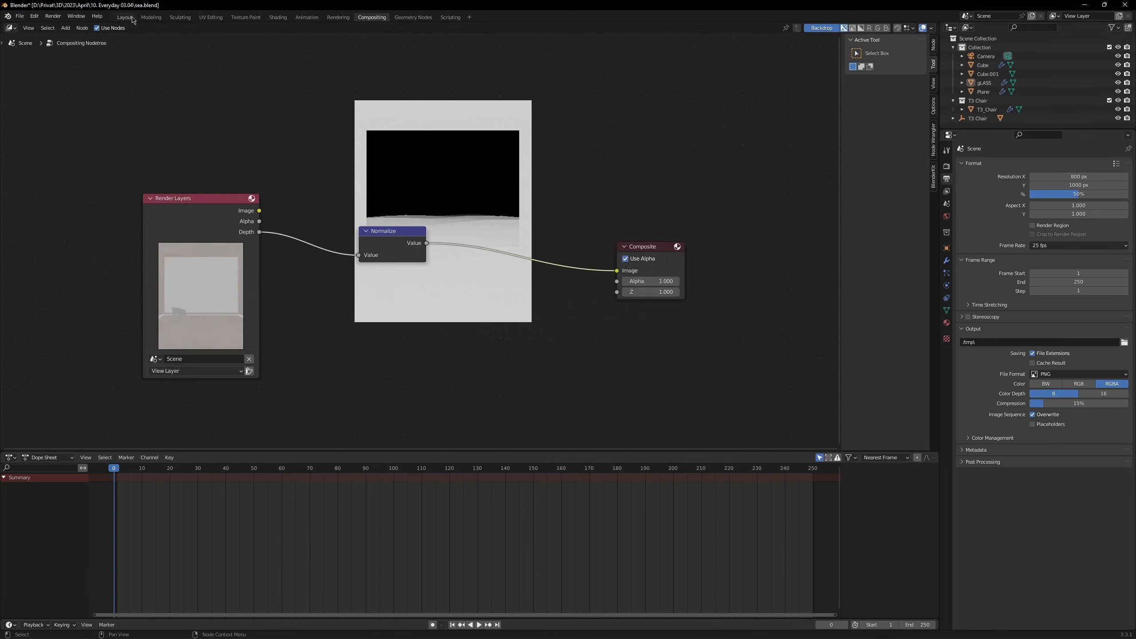
pyautogui.click(537, 294)
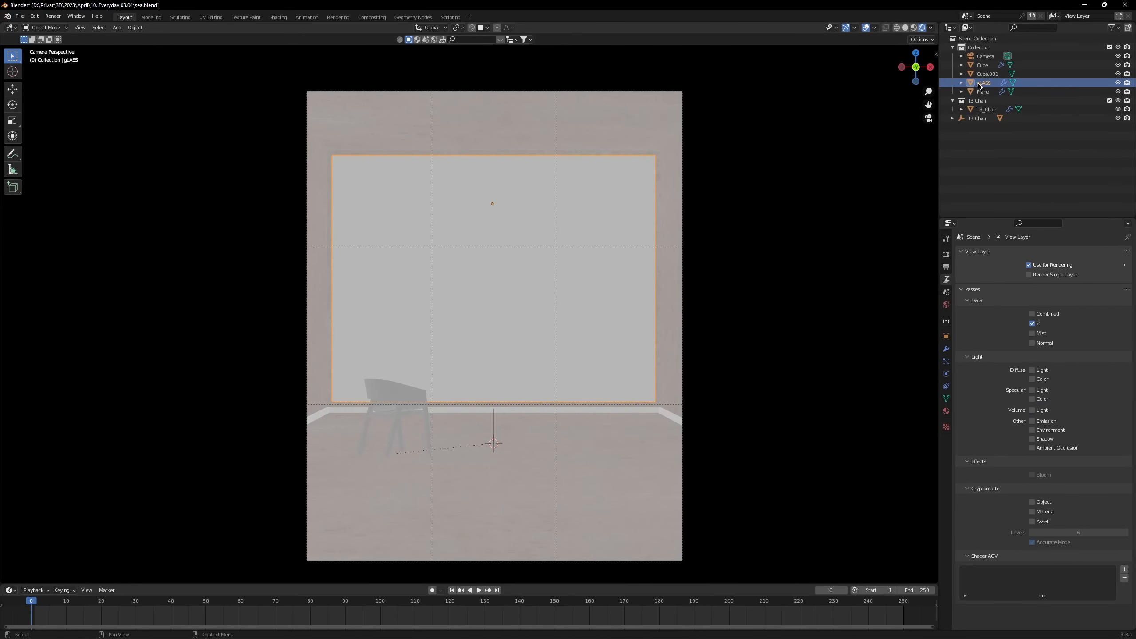
pyautogui.moveTo(537, 327); pyautogui.dragTo(535, 312)
pyautogui.click(1118, 83)
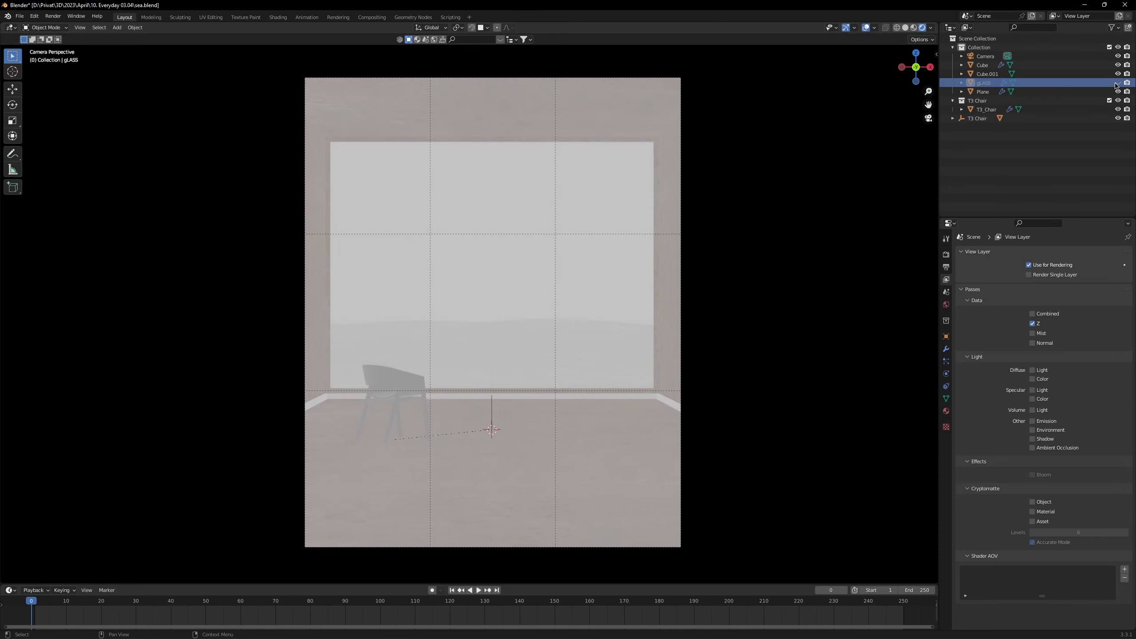
pyautogui.moveTo(565, 260); pyautogui.dragTo(548, 255)
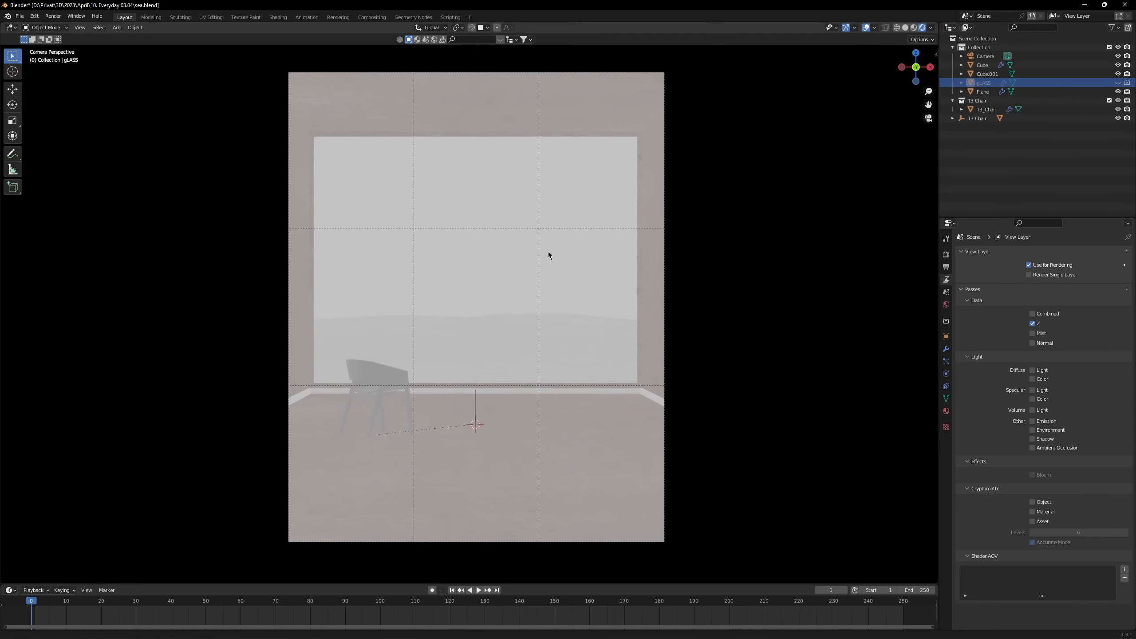
pyautogui.scroll(1, 556, 276)
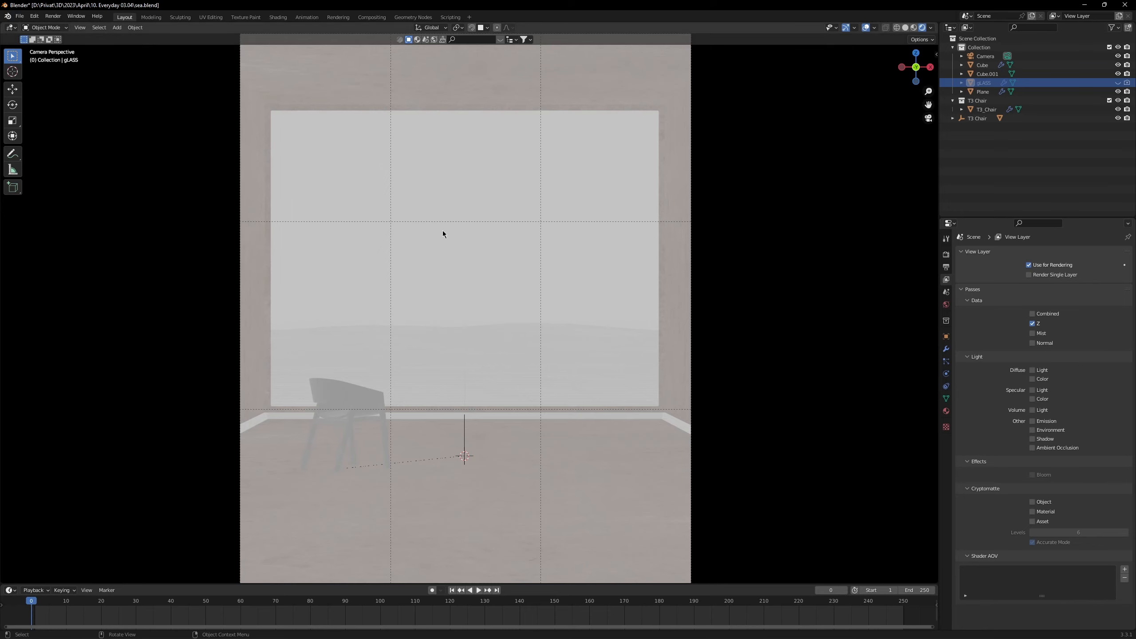
# Step: Go back to the compositor and move the Render Layers and Normalize nodes further away from the Composite node
pyautogui.click(374, 18)
pyautogui.moveTo(203, 195); pyautogui.dragTo(128, 157)
pyautogui.moveTo(397, 266); pyautogui.dragTo(307, 264)
# Step: Render the frame without the glass and check the depth gradation of the chair, room and sea
pyautogui.press('F12')
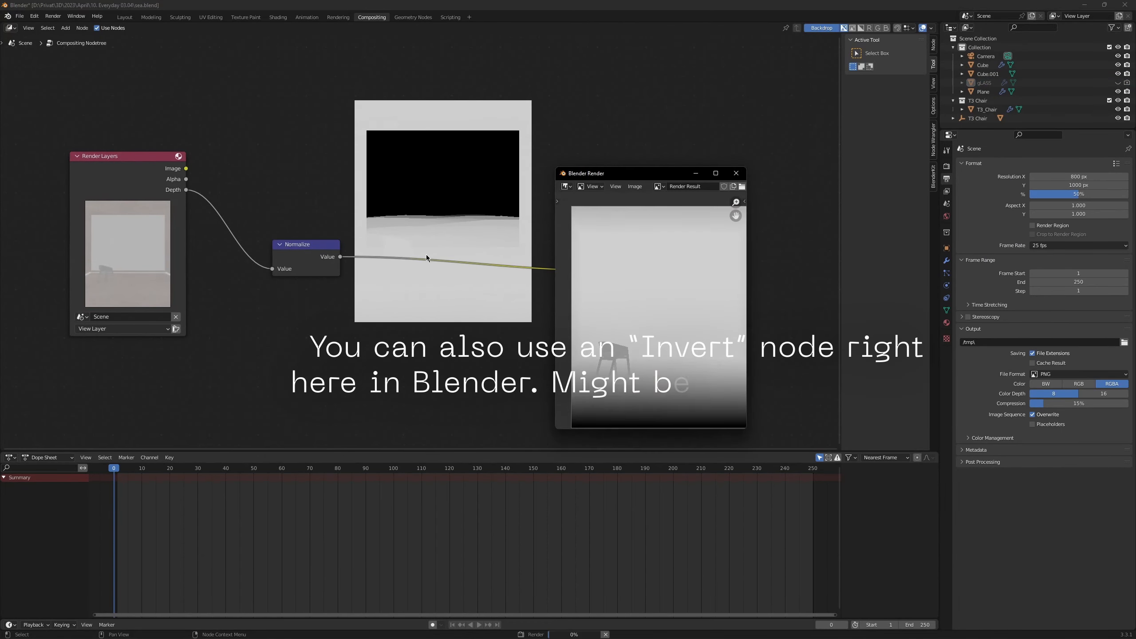
pyautogui.moveTo(631, 178); pyautogui.dragTo(595, 202)
pyautogui.moveTo(591, 348)
pyautogui.mouseDown()
pyautogui.moveTo(605, 336)
pyautogui.moveTo(593, 355)
pyautogui.moveTo(579, 351)
pyautogui.mouseUp()
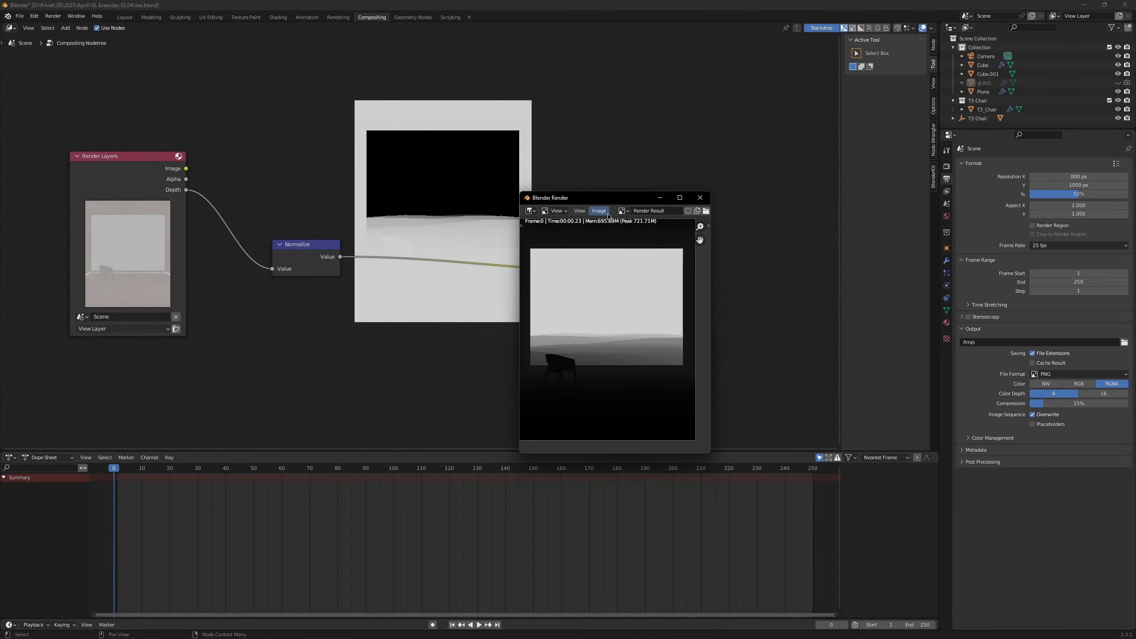
pyautogui.moveTo(604, 197); pyautogui.dragTo(774, 135)
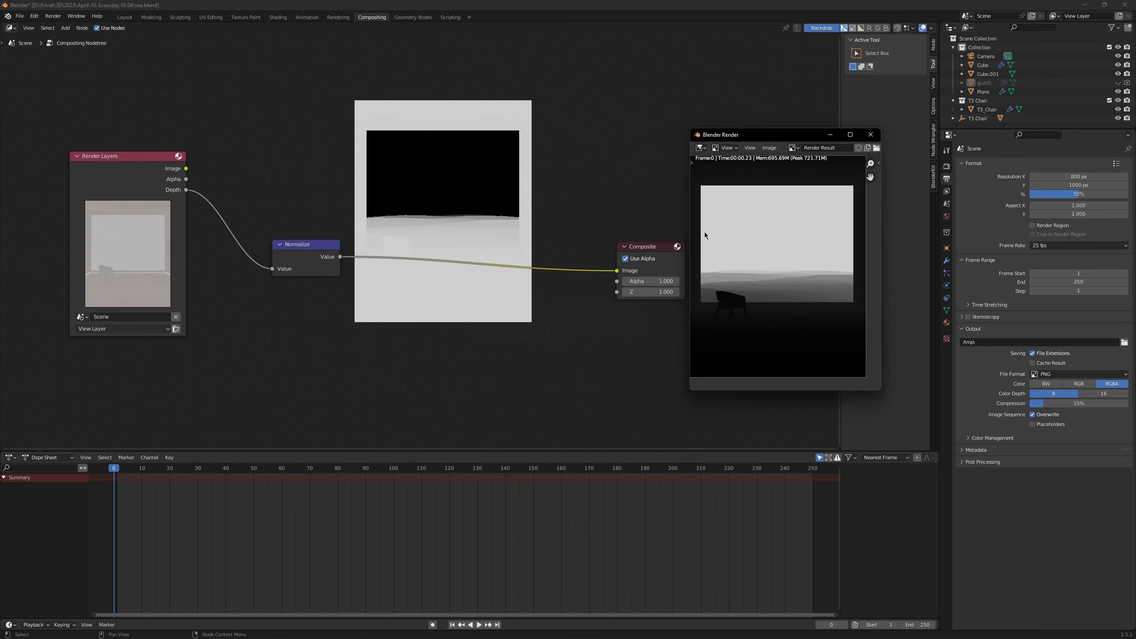
pyautogui.scroll(1, 723, 233)
pyautogui.scroll(-1, 723, 234)
# Step: Choose depth.png as the save target for the rendered depth image, with RGB color and 16-bit depth, and leave the save dialog
pyautogui.click(770, 148)
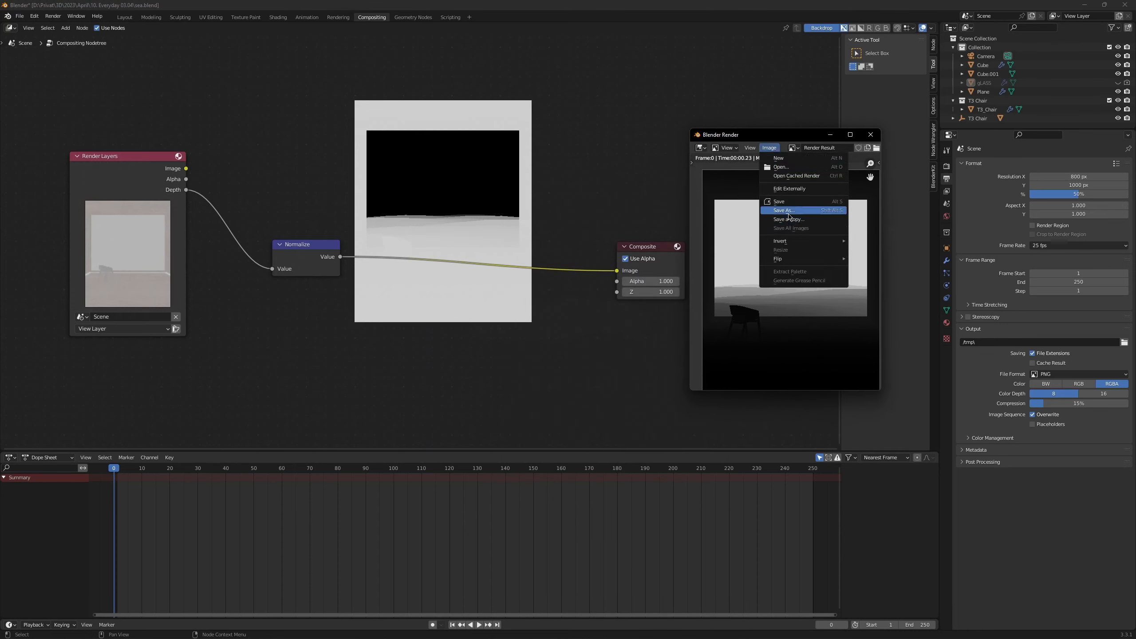
pyautogui.click(789, 216)
pyautogui.click(684, 383)
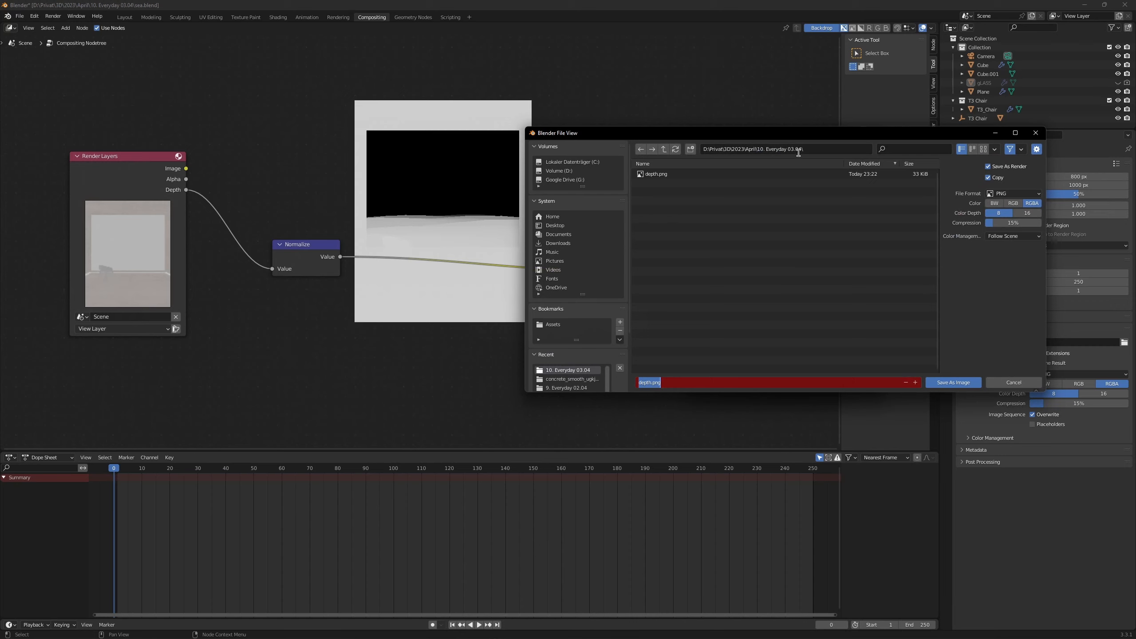
pyautogui.click(779, 309)
pyautogui.click(1013, 203)
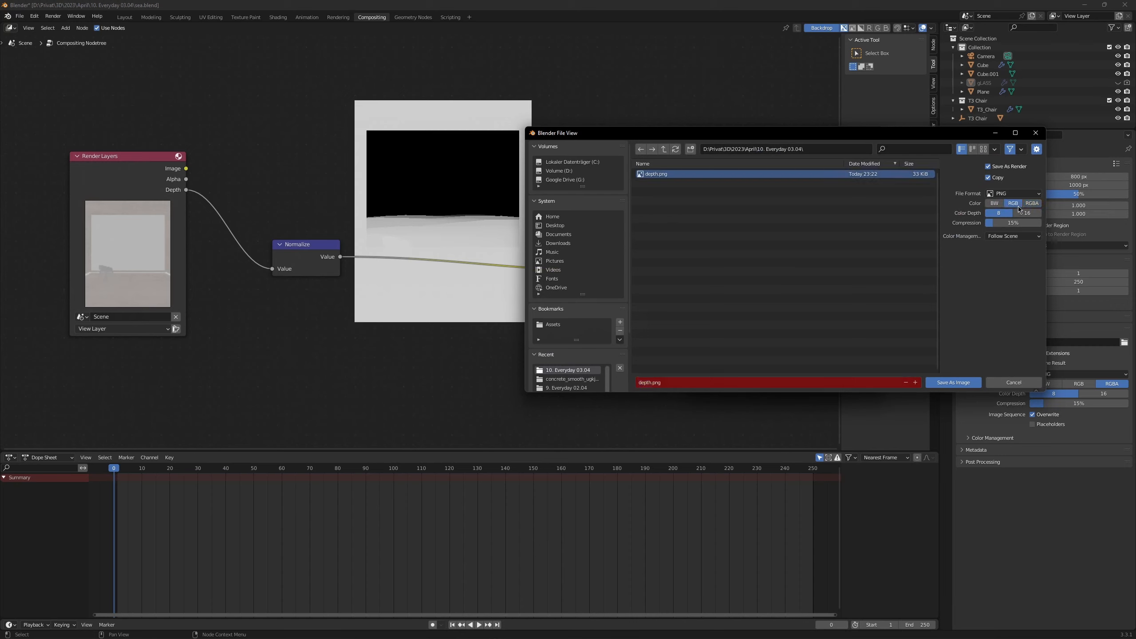
pyautogui.click(1027, 213)
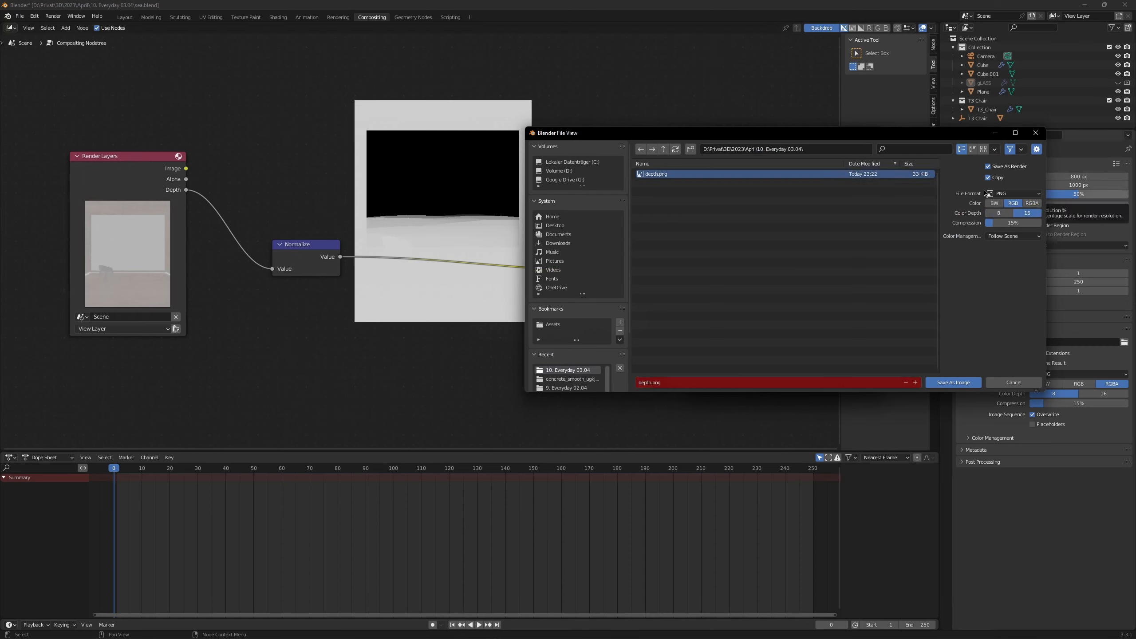
pyautogui.moveTo(914, 136); pyautogui.dragTo(745, 196)
pyautogui.click(823, 443)
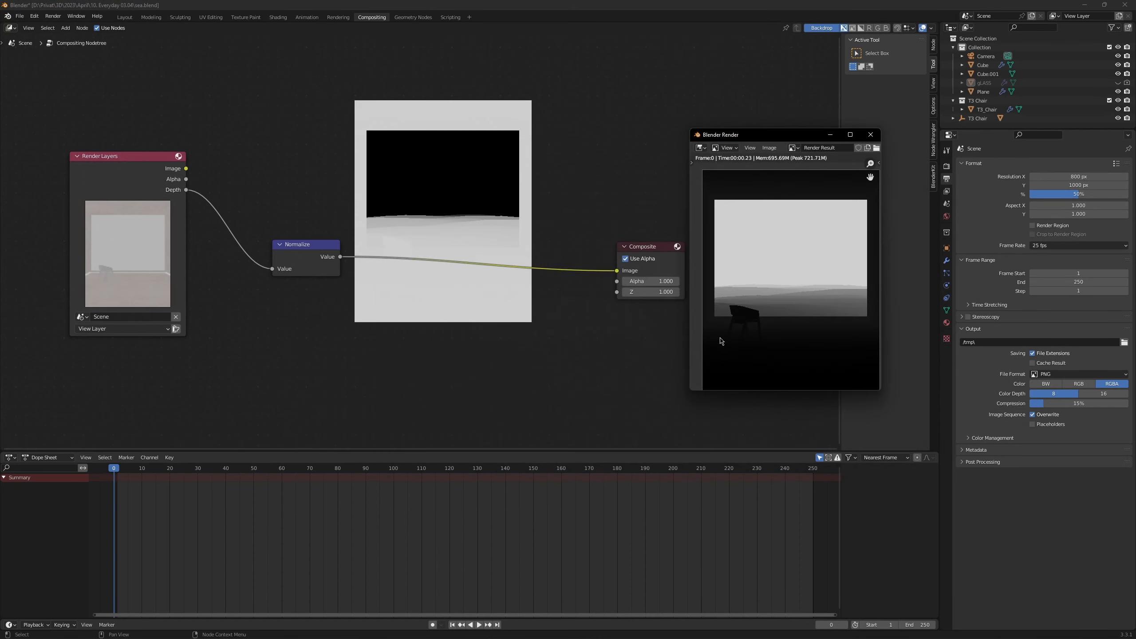
# Step: Switch to the Stable Diffusion web UI and load depth.png as the ControlNet input image
pyautogui.press('super+Tab')
pyautogui.click(737, 359)
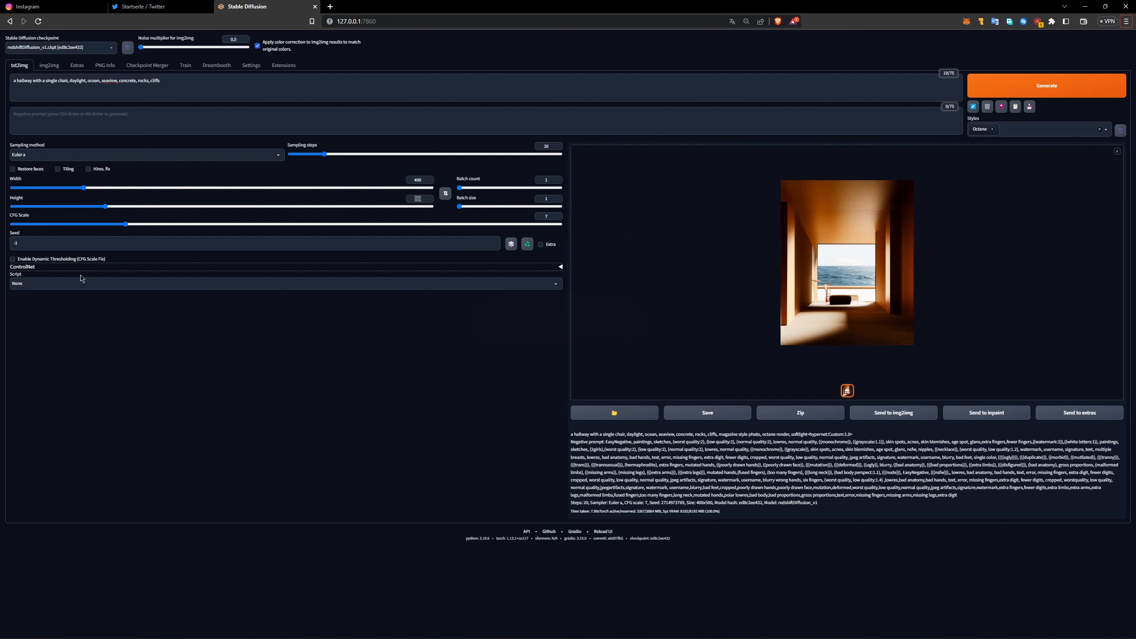
pyautogui.click(131, 268)
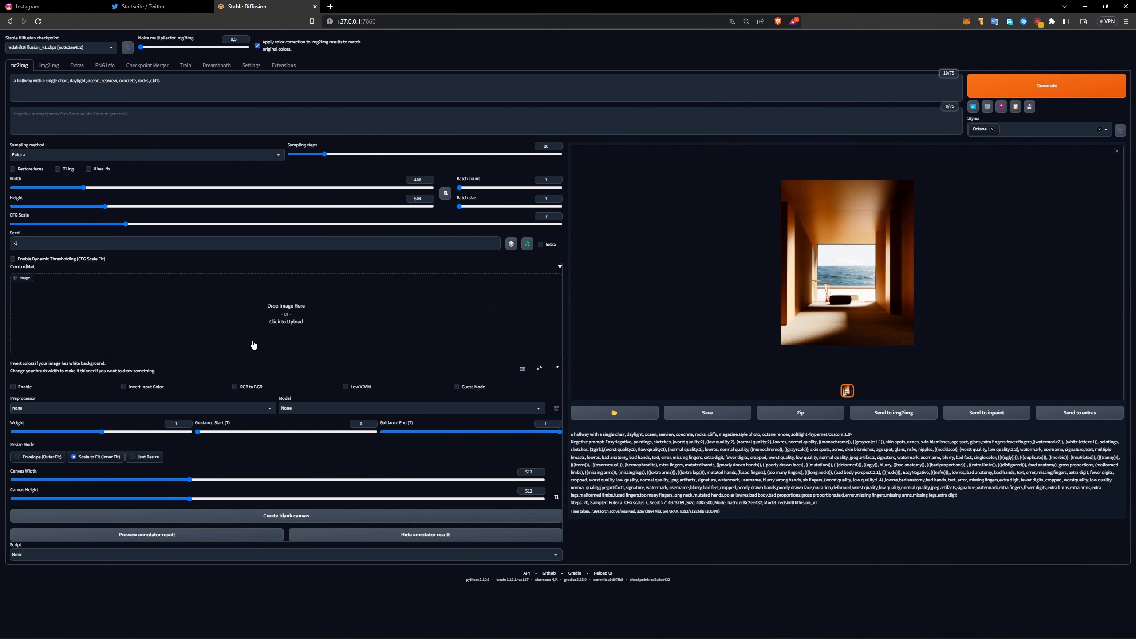
pyautogui.click(283, 327)
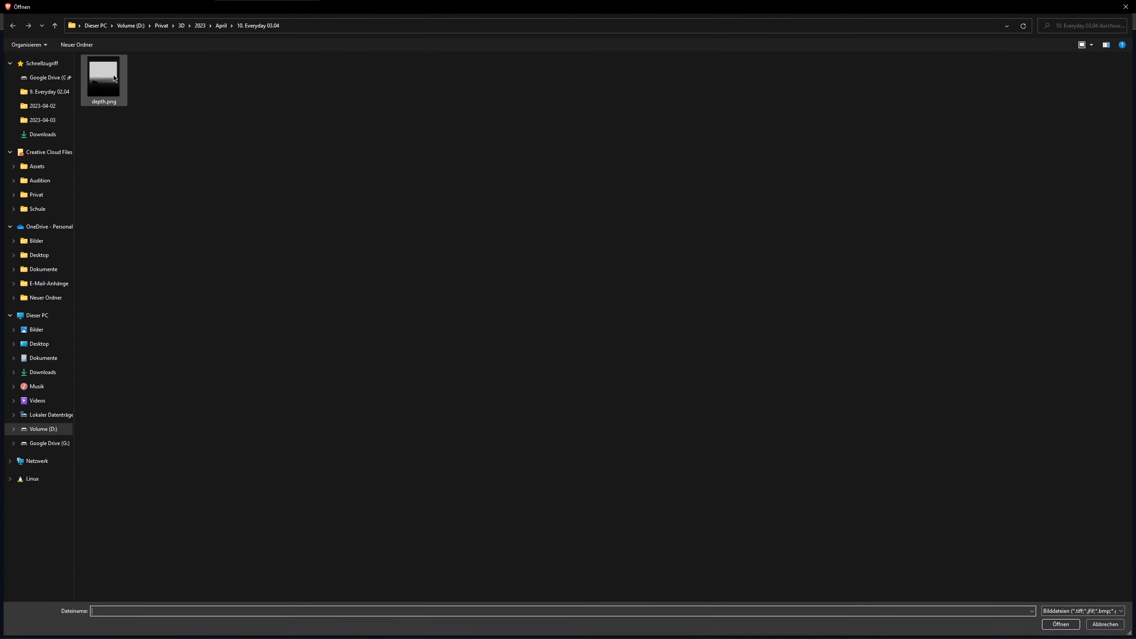
pyautogui.click(114, 78)
pyautogui.doubleClick(115, 78)
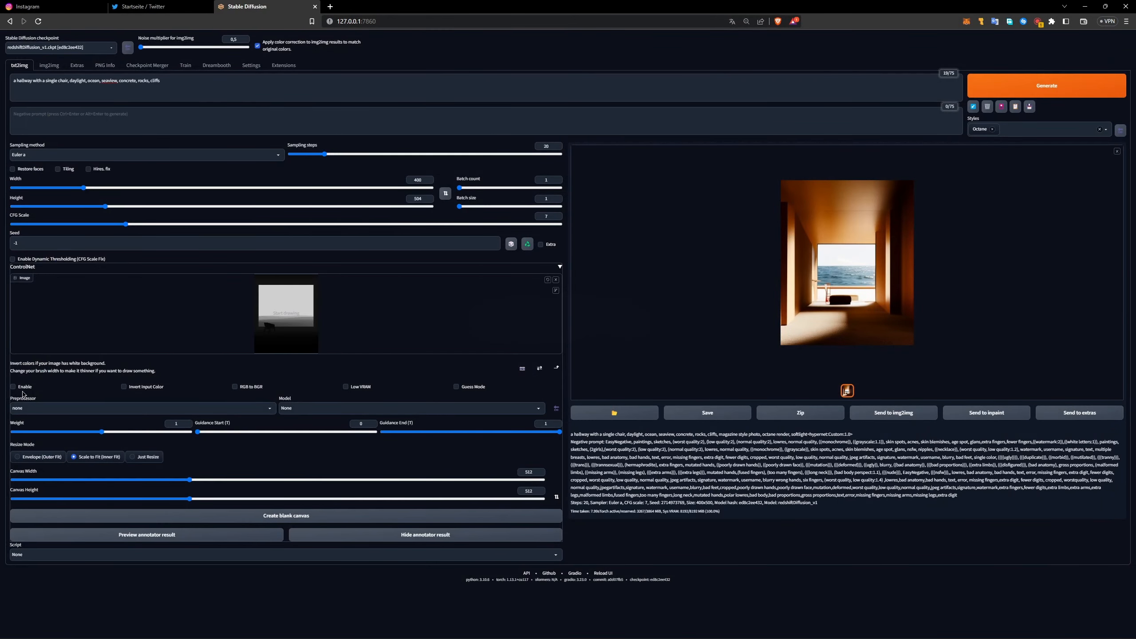
# Step: Enable ControlNet with the control_depth-fp16 model and set its canvas width to 384
pyautogui.click(373, 407)
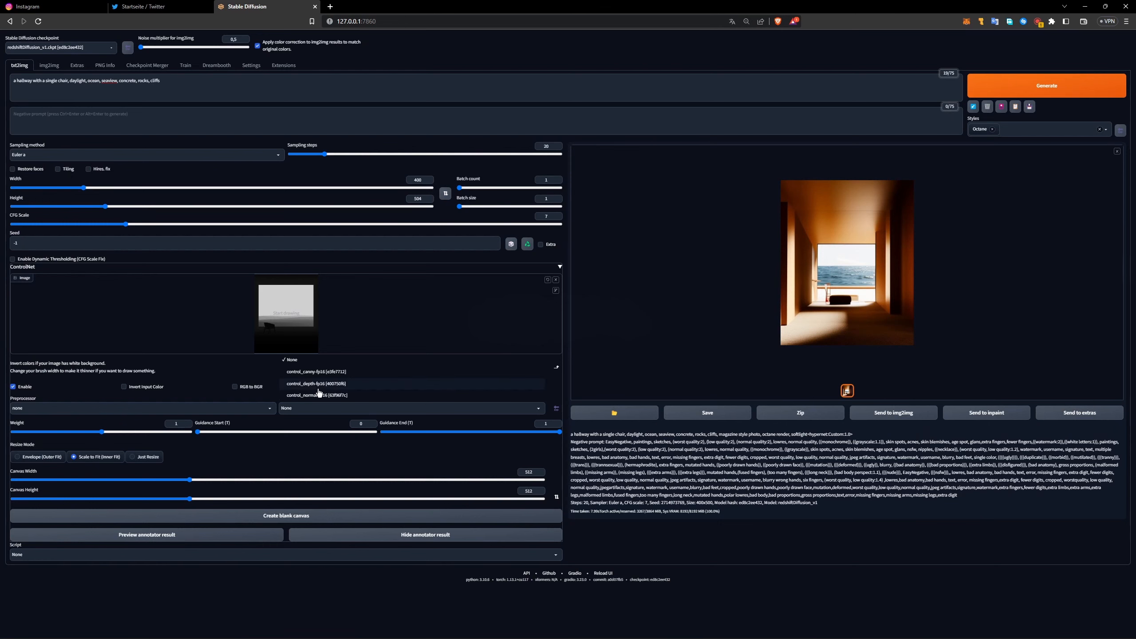
pyautogui.click(330, 418)
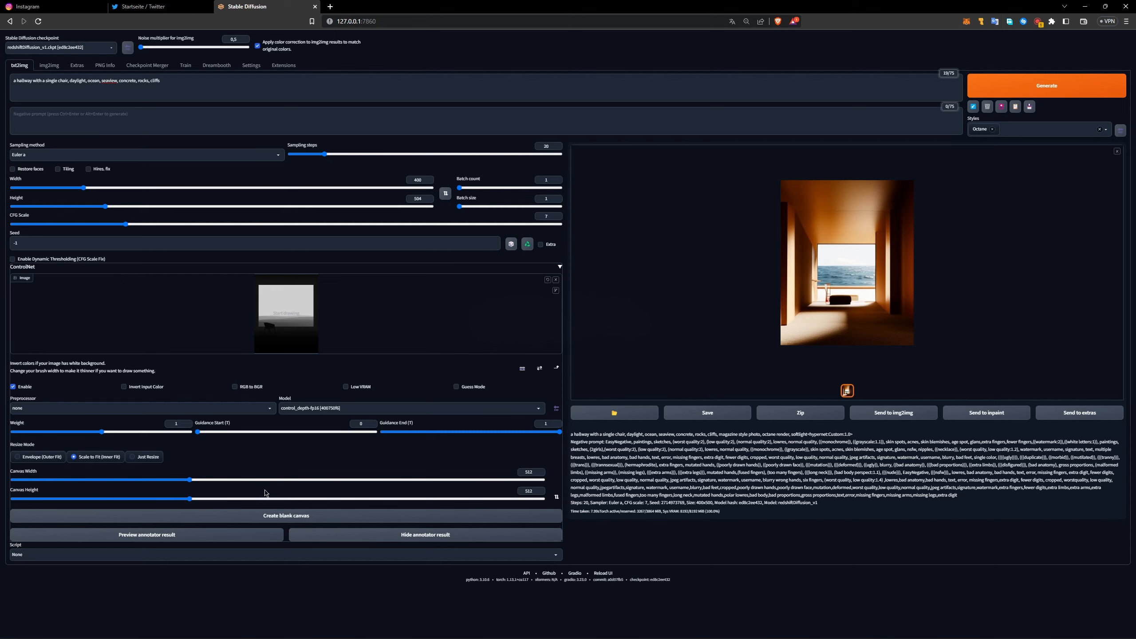
pyautogui.moveTo(524, 473); pyautogui.dragTo(664, 529)
pyautogui.write('384')
pyautogui.moveTo(413, 198); pyautogui.dragTo(441, 200)
pyautogui.moveTo(519, 472); pyautogui.dragTo(572, 473)
pyautogui.moveTo(522, 491); pyautogui.dragTo(558, 480)
pyautogui.doubleClick(540, 471)
pyautogui.doubleClick(540, 473)
pyautogui.click(637, 477)
pyautogui.moveTo(651, 473); pyautogui.dragTo(651, 480)
pyautogui.click(659, 488)
# Step: Examine the generated room image enlarged, comparing the chair and back wall with the depth map
pyautogui.moveTo(571, 432); pyautogui.dragTo(750, 498)
pyautogui.click(769, 505)
pyautogui.click(837, 261)
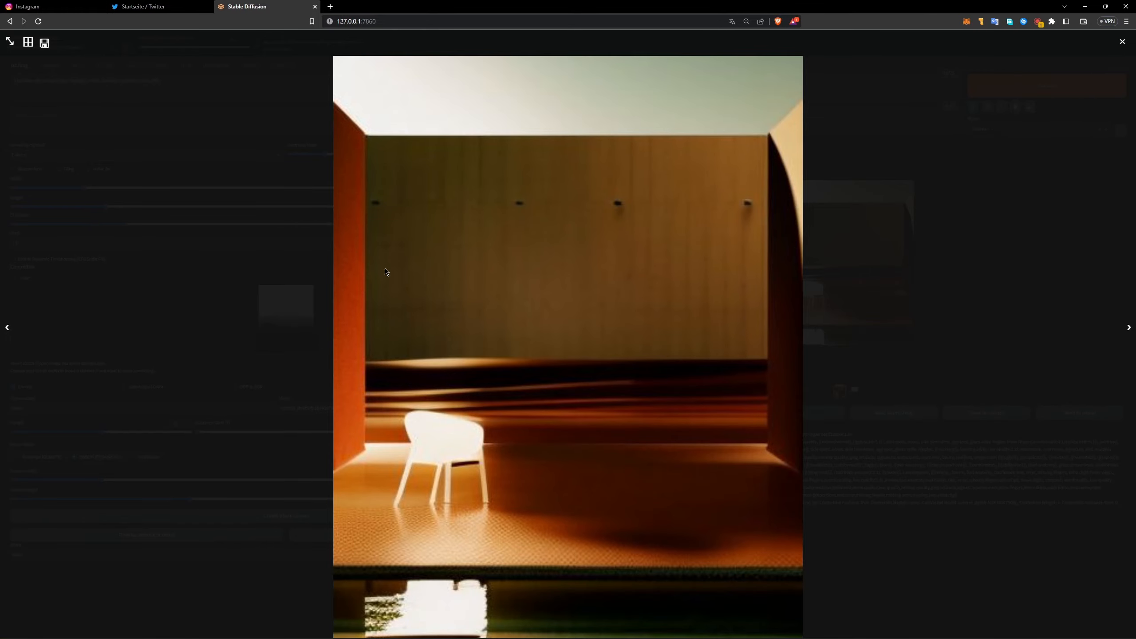
pyautogui.click(532, 229)
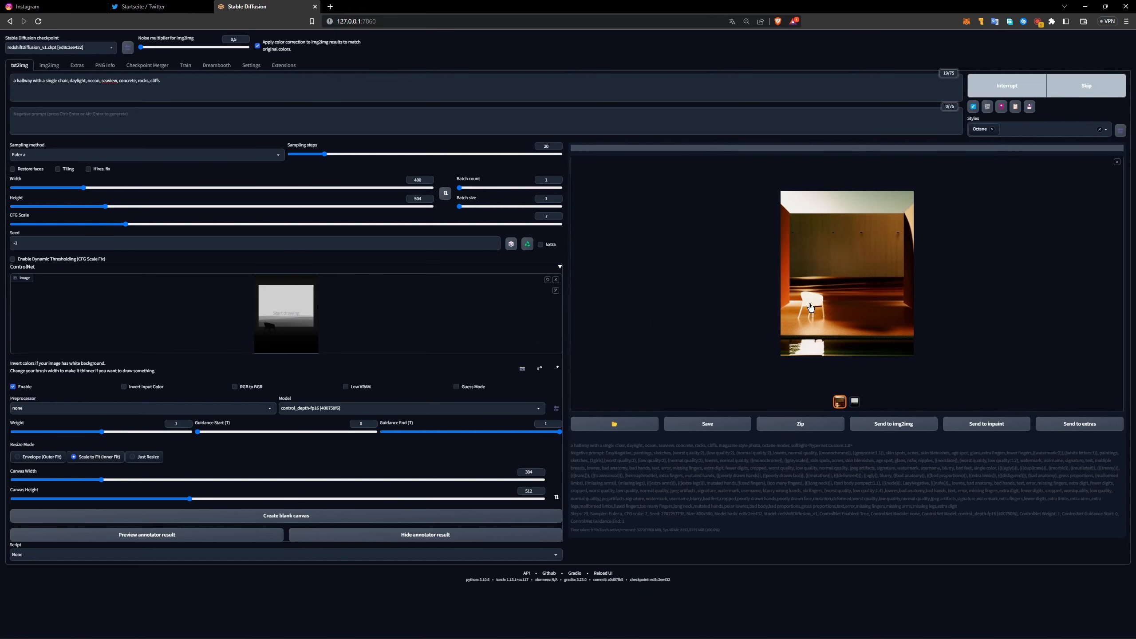
pyautogui.click(774, 339)
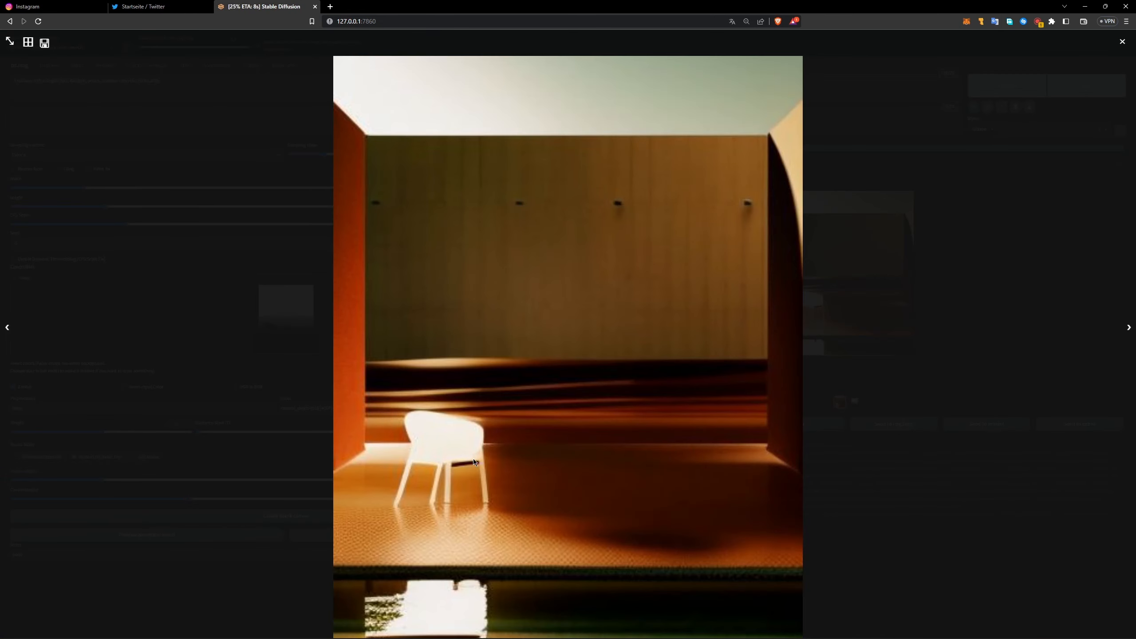
pyautogui.click(428, 480)
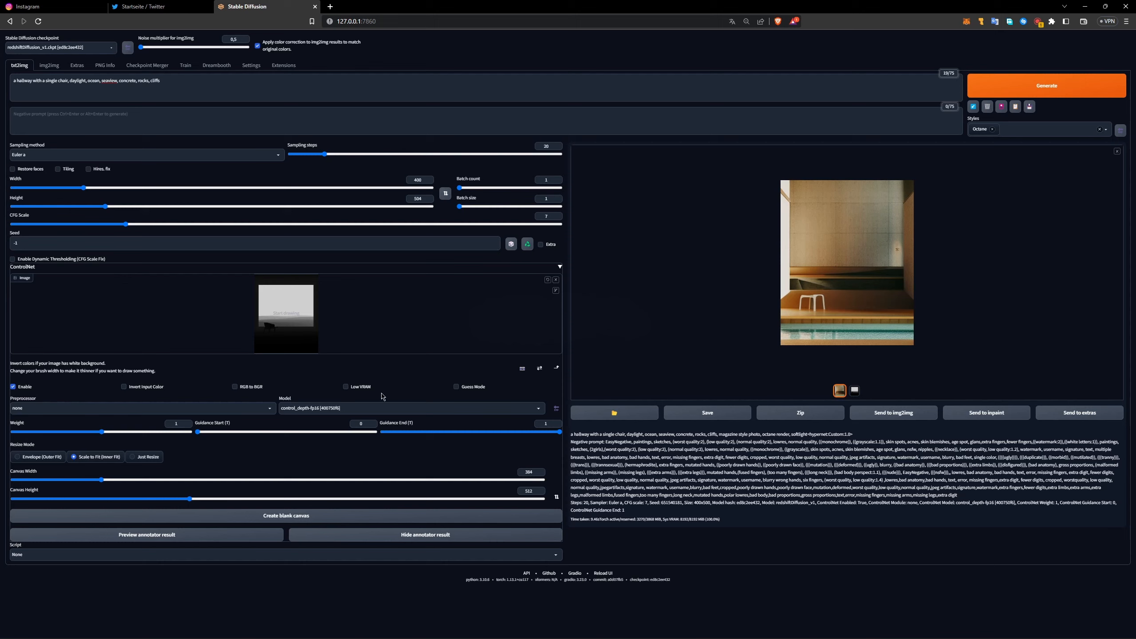
# Step: Turn on Invert Input Color for the ControlNet image, generate a new image and inspect it
pyautogui.moveTo(129, 387); pyautogui.dragTo(167, 392)
pyautogui.click(168, 392)
pyautogui.click(1042, 86)
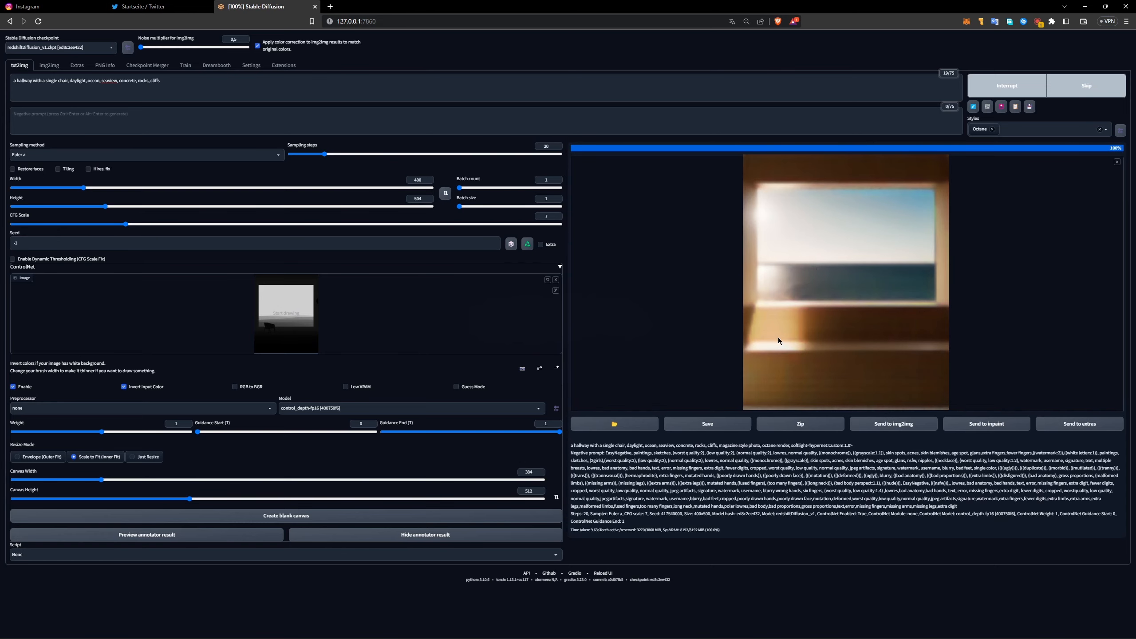
pyautogui.click(813, 303)
pyautogui.click(514, 431)
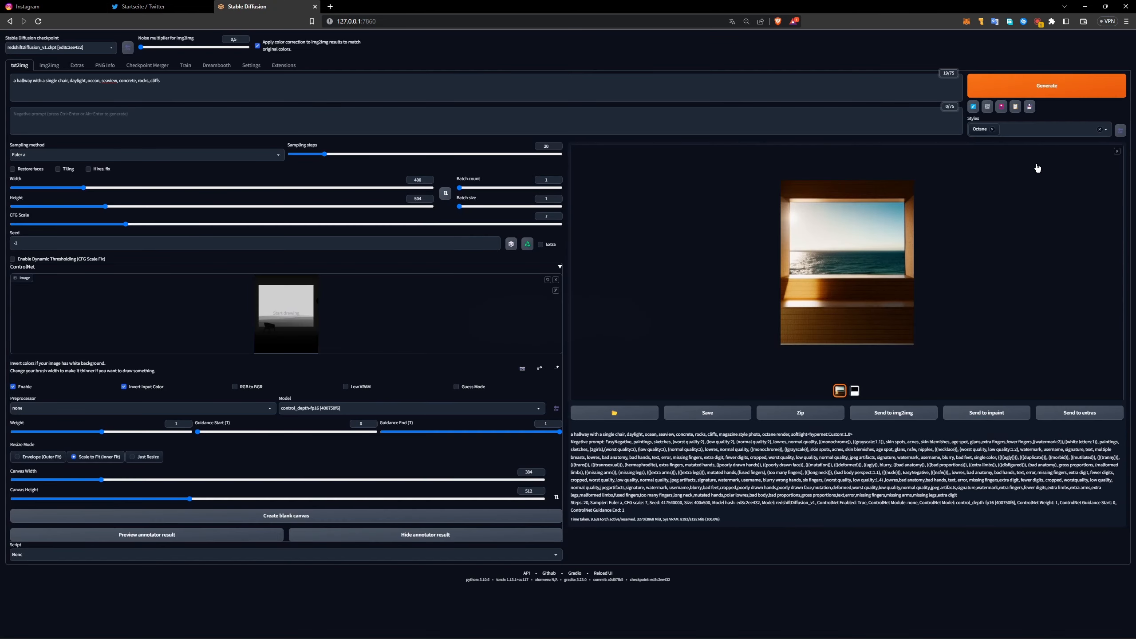
# Step: Generate another variation with the inverted depth input and view it enlarged
pyautogui.click(1045, 94)
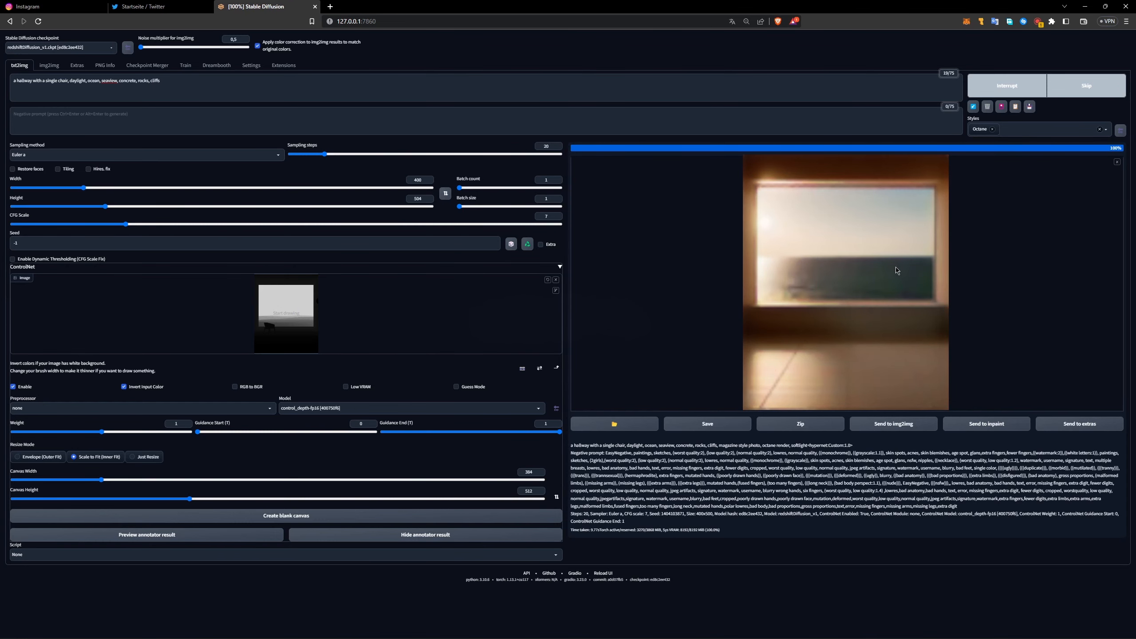
pyautogui.click(809, 273)
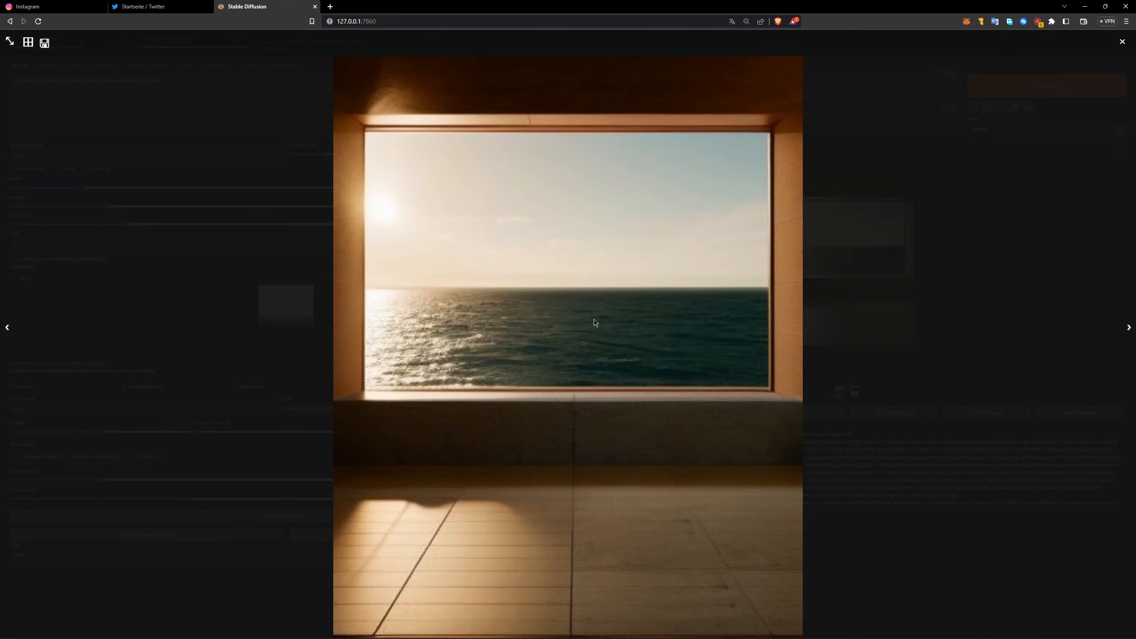
pyautogui.click(908, 309)
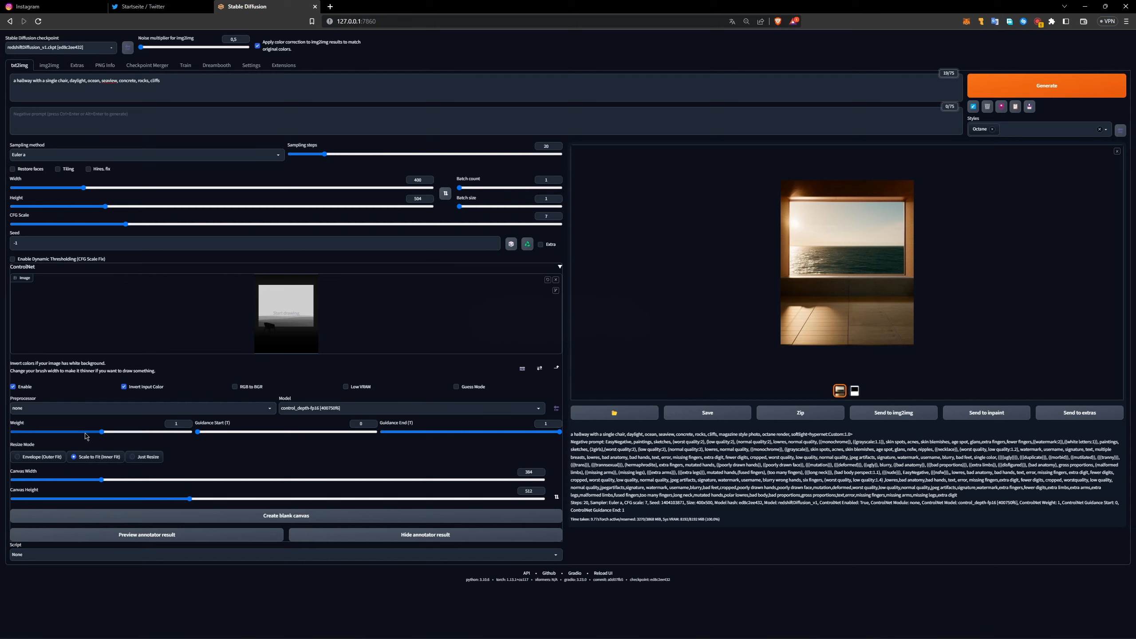
# Step: Lower the ControlNet weight to 0.7, generate two room images and inspect the results enlarged
pyautogui.moveTo(102, 432); pyautogui.dragTo(69, 432)
pyautogui.click(1019, 92)
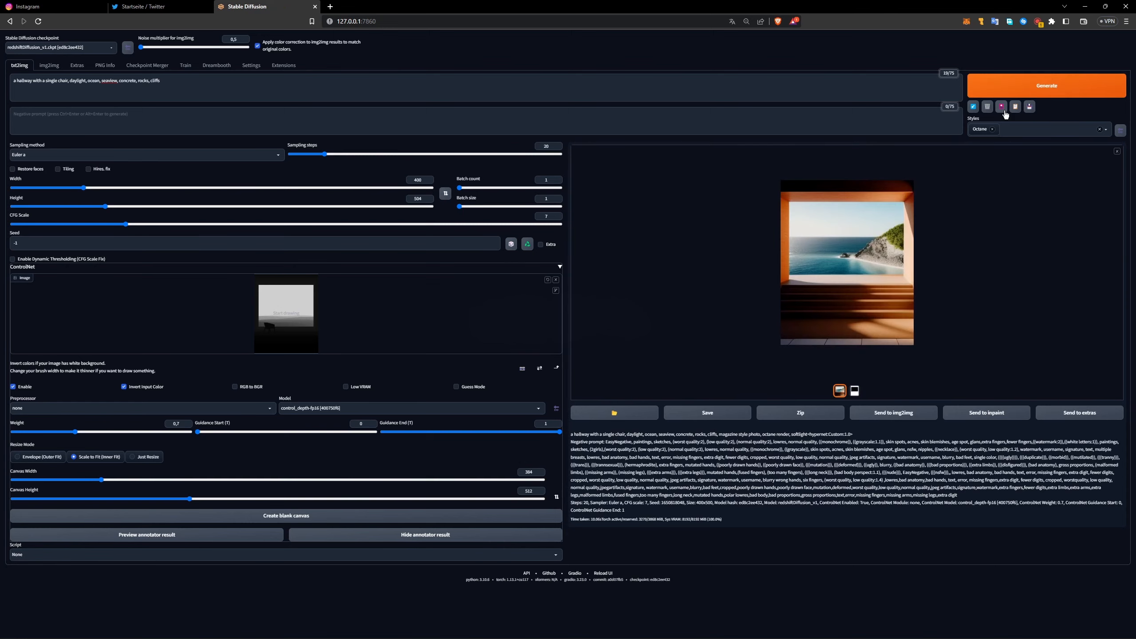
pyautogui.click(1028, 94)
pyautogui.click(886, 273)
pyautogui.click(938, 319)
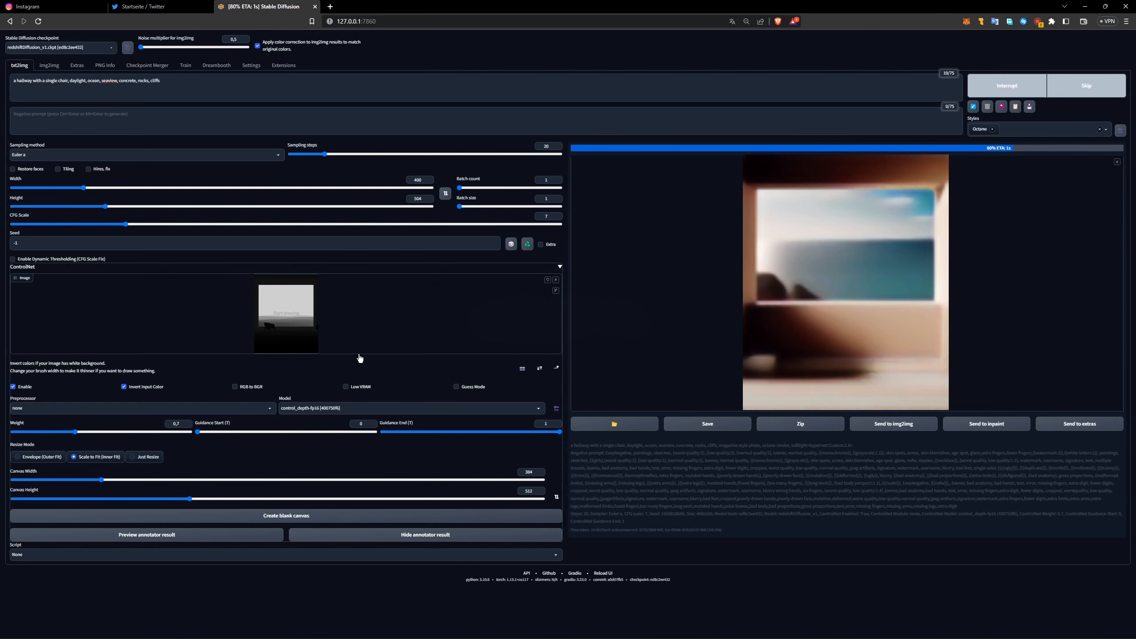
pyautogui.click(801, 334)
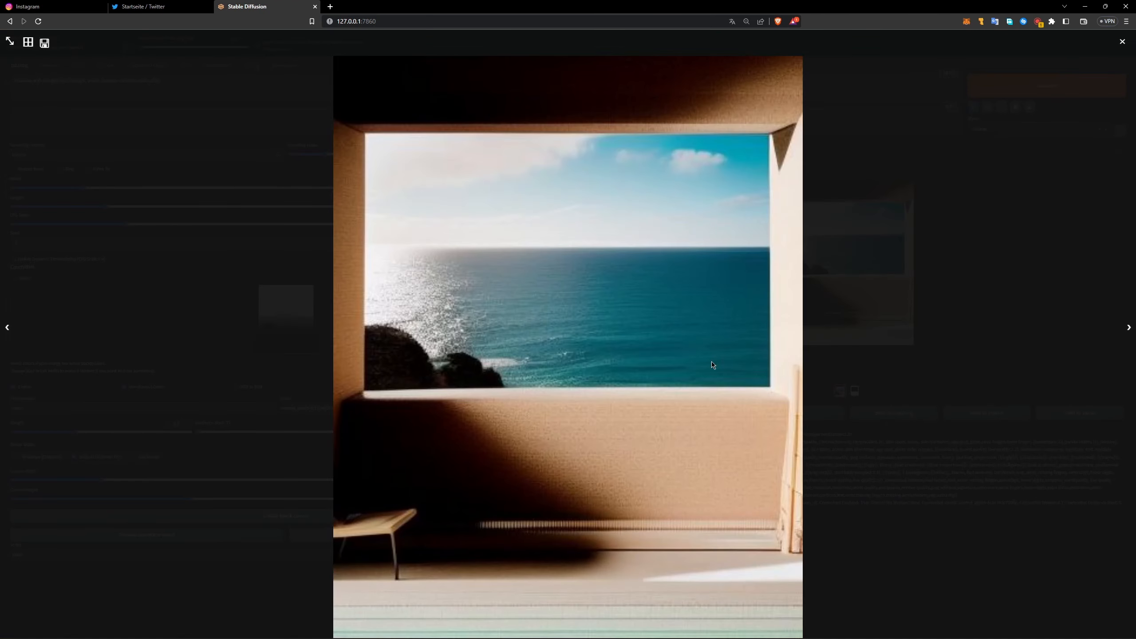
pyautogui.click(938, 321)
# Step: Raise the ControlNet weight to 2, generate a room image and inspect it enlarged
pyautogui.click(1037, 94)
pyautogui.moveTo(76, 432); pyautogui.dragTo(201, 438)
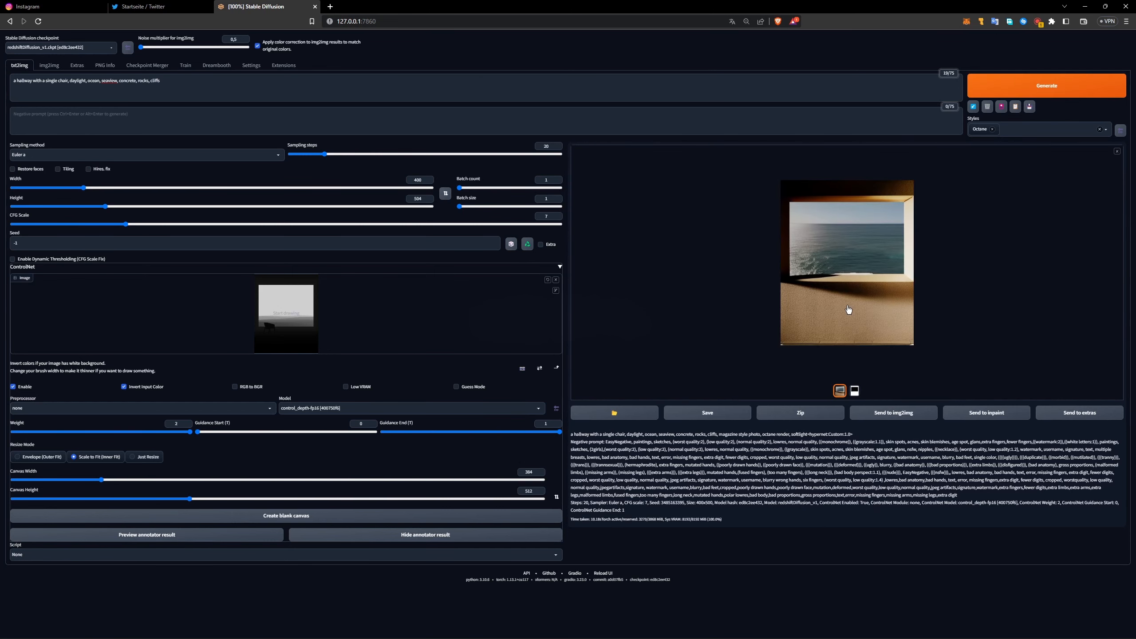
pyautogui.click(835, 283)
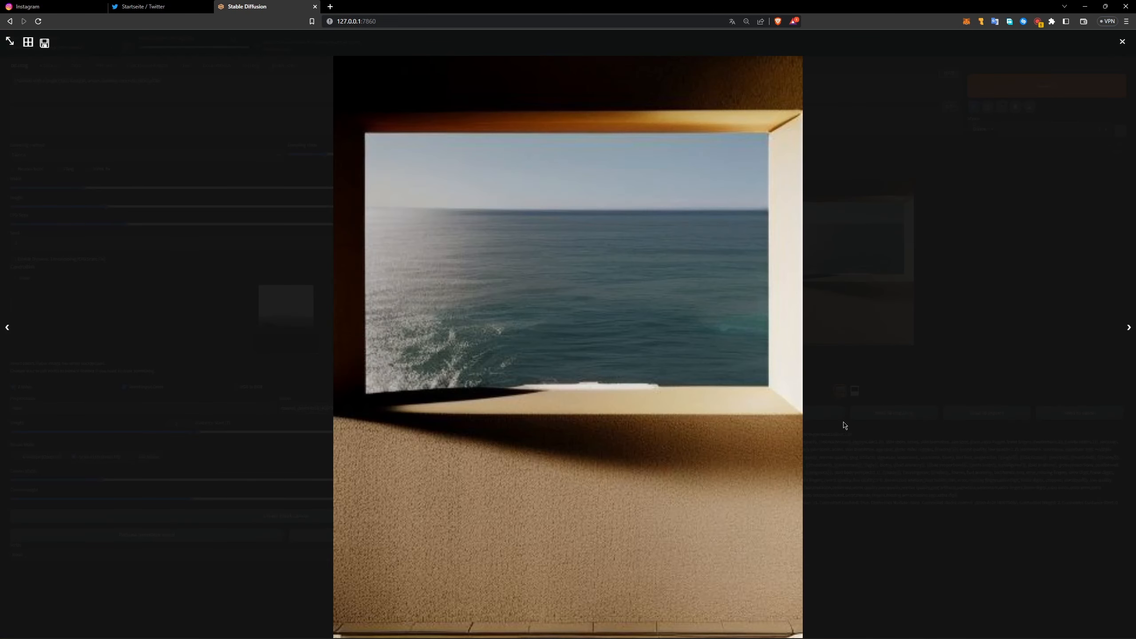
pyautogui.click(587, 343)
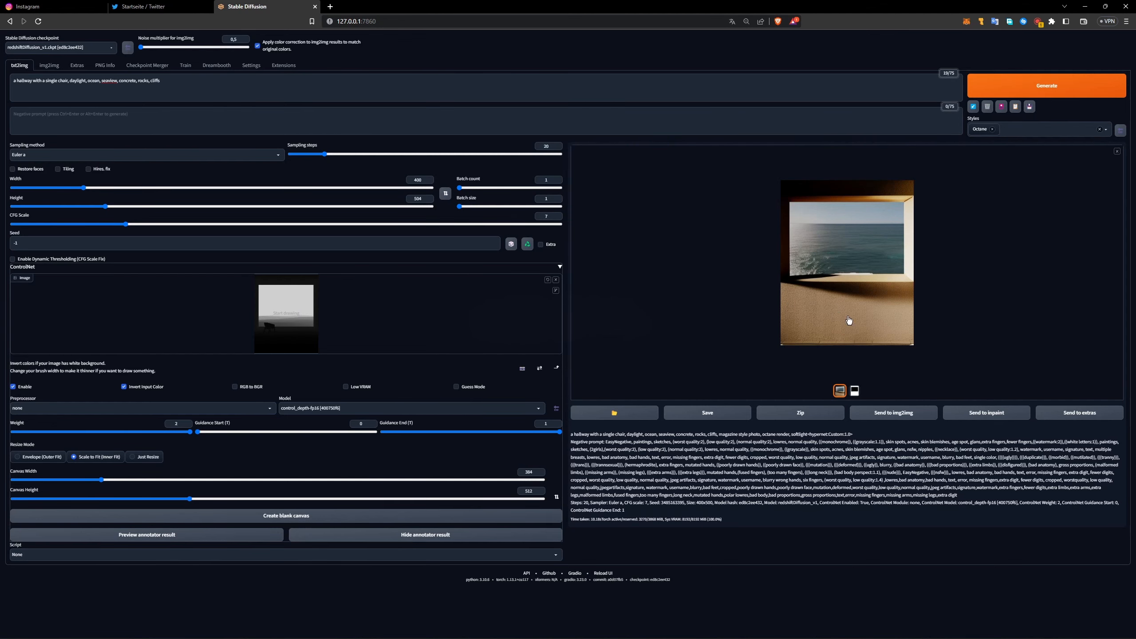
pyautogui.click(854, 265)
pyautogui.click(887, 344)
# Step: Set the ControlNet weight to 0.8 and generate a new room image
pyautogui.moveTo(129, 433); pyautogui.dragTo(85, 432)
pyautogui.hotkey('ctrl', 'Return')
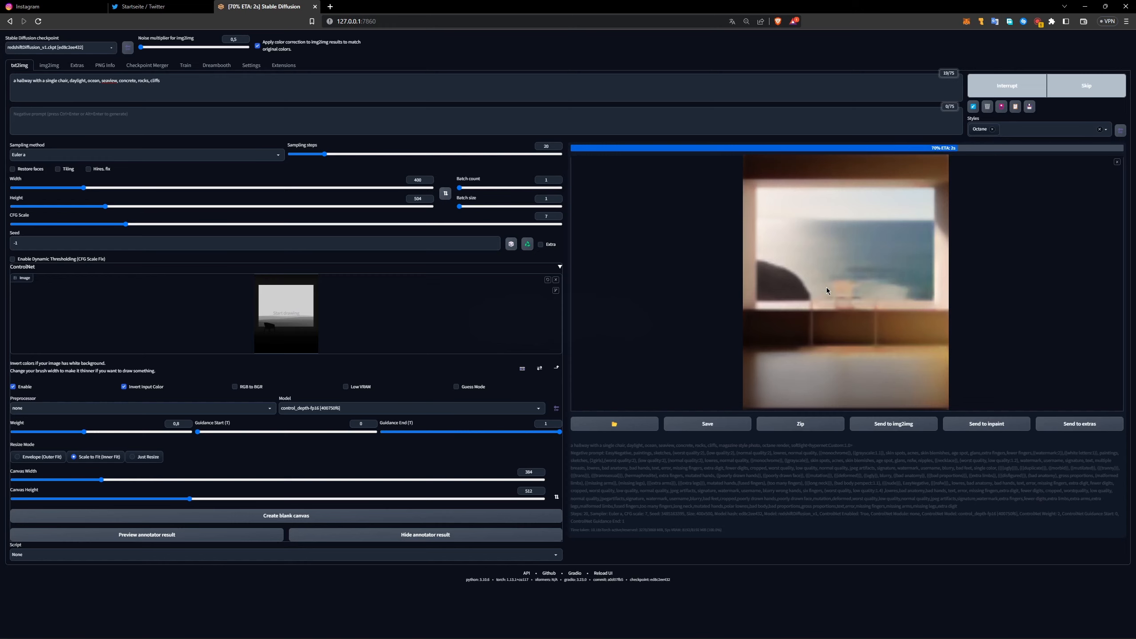
# Step: Switch to File Explorer, go to the 2023-04-03 output folder and open its newest image in a maximized photo viewer
pyautogui.hotkey('alt', 'Tab')
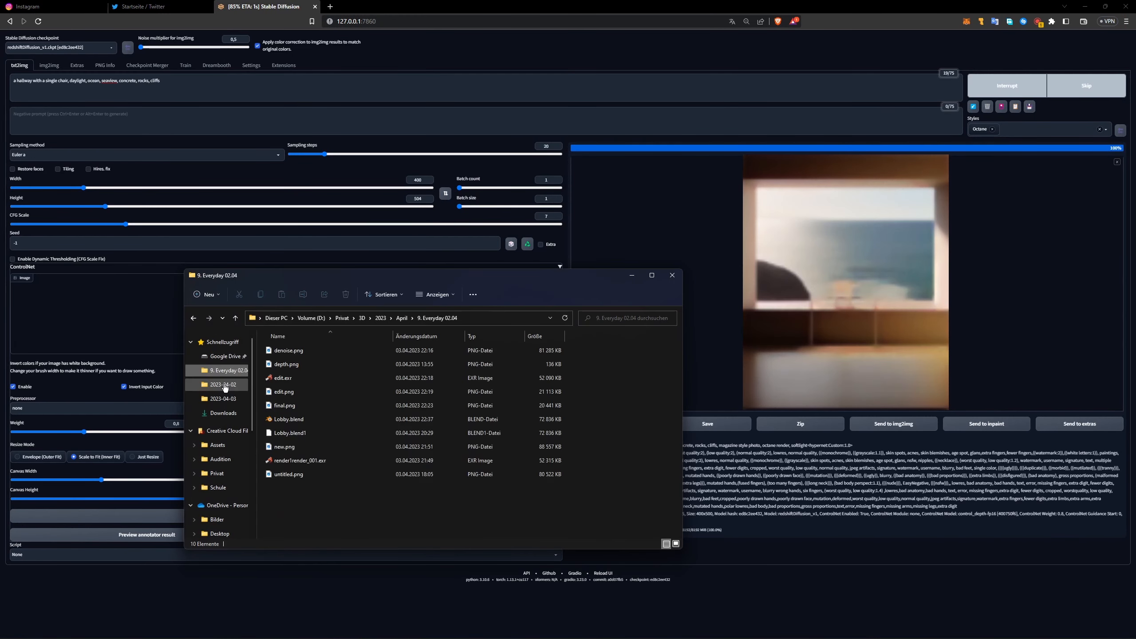
pyautogui.click(224, 388)
pyautogui.doubleClick(545, 497)
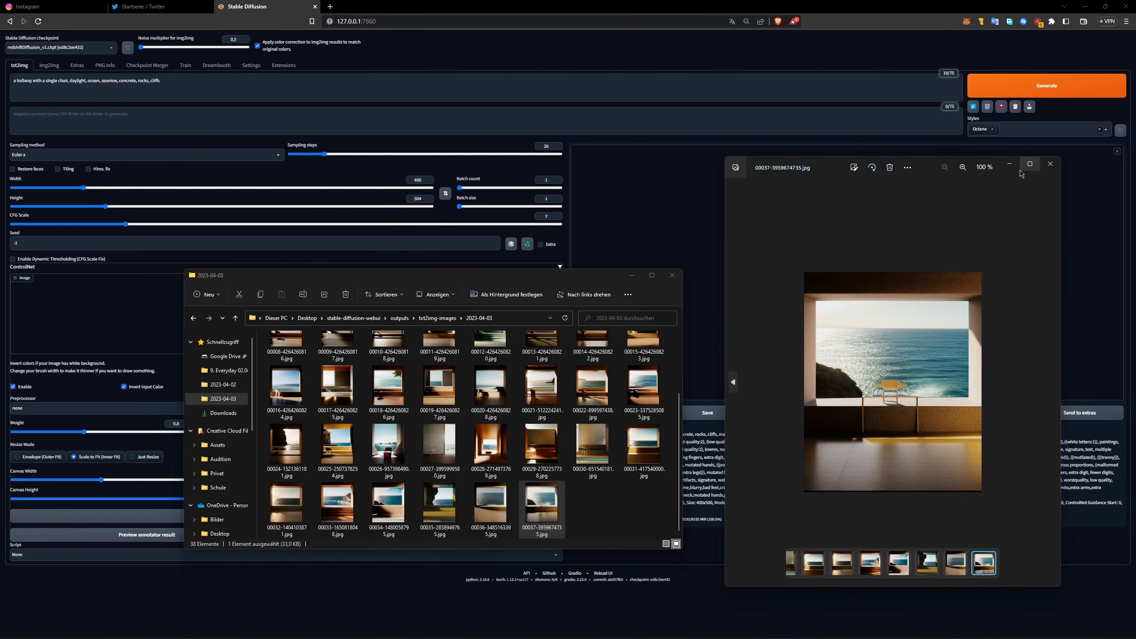
pyautogui.click(1029, 165)
# Step: Browse back through the generated room images to the earliest one, comparing how the chair and window turned out
pyautogui.press('Left')
pyautogui.press('Left')
pyautogui.press('Left')
pyautogui.press('Left')
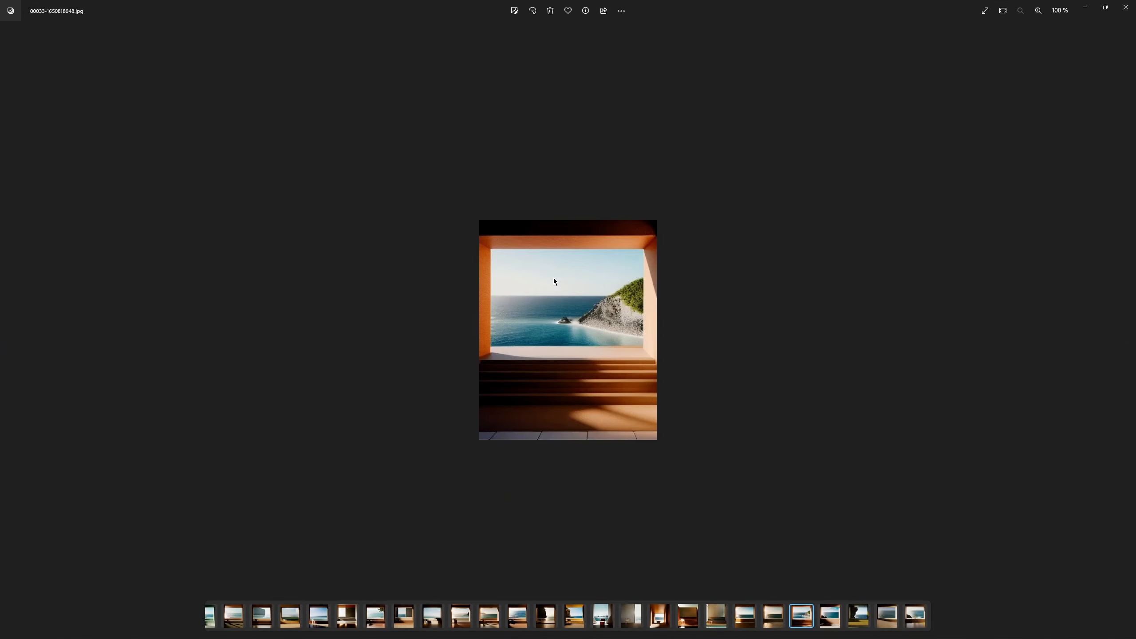
pyautogui.press('Left')
pyautogui.press('Left')
pyautogui.press('Left')
pyautogui.press('Left')
pyautogui.press('Left')
pyautogui.press('Left')
pyautogui.press('Left')
pyautogui.press('Left')
pyautogui.press('Left')
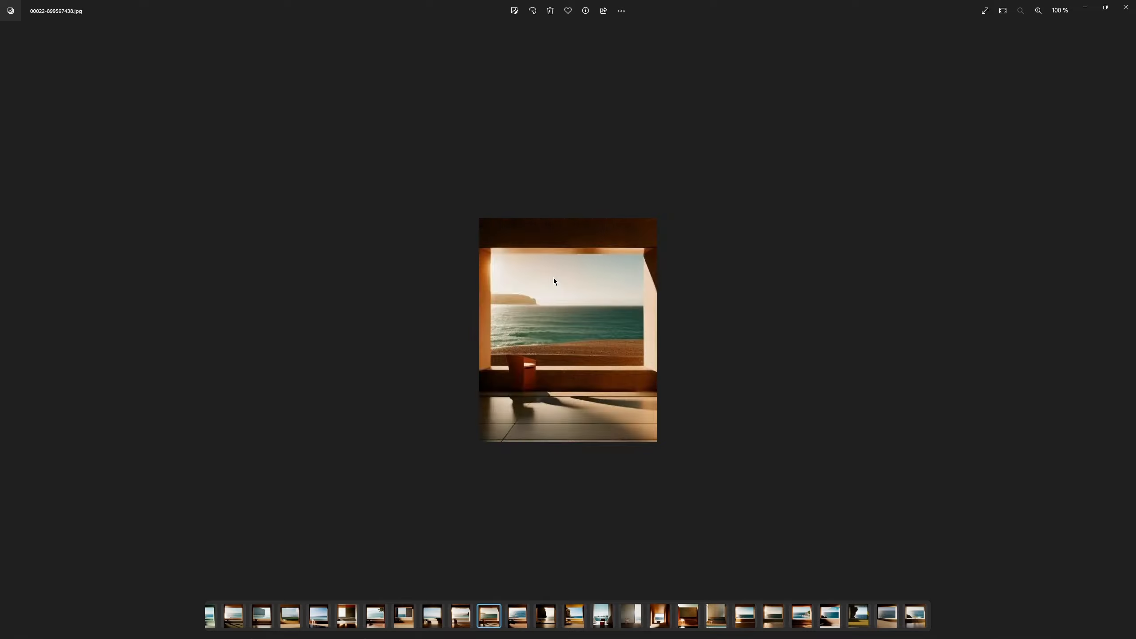
pyautogui.press('Right')
pyautogui.press('Right')
pyautogui.press('Right')
pyautogui.press('Left')
pyautogui.press('Left')
pyautogui.press('Left')
pyautogui.press('Left')
pyautogui.press('Left')
pyautogui.press('Left')
pyautogui.press('Left')
pyautogui.press('Left')
pyautogui.press('Left')
pyautogui.press('Left')
pyautogui.press('Left')
pyautogui.press('Left')
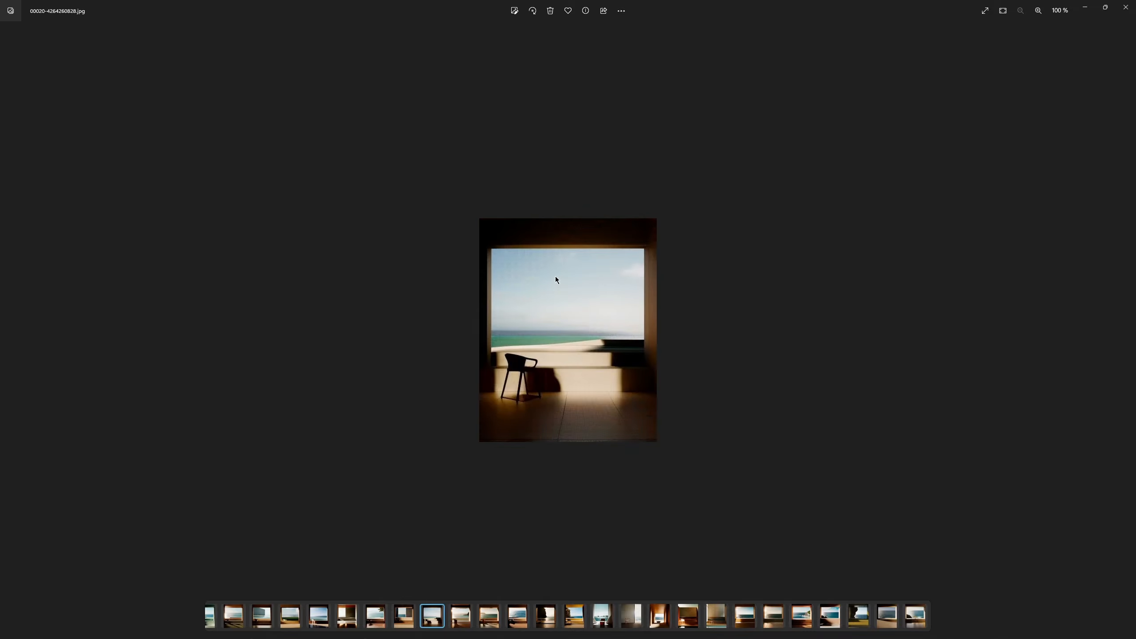
pyautogui.press('Left')
pyautogui.press('Left')
pyautogui.press('Left')
pyautogui.press('Left')
pyautogui.press('Left')
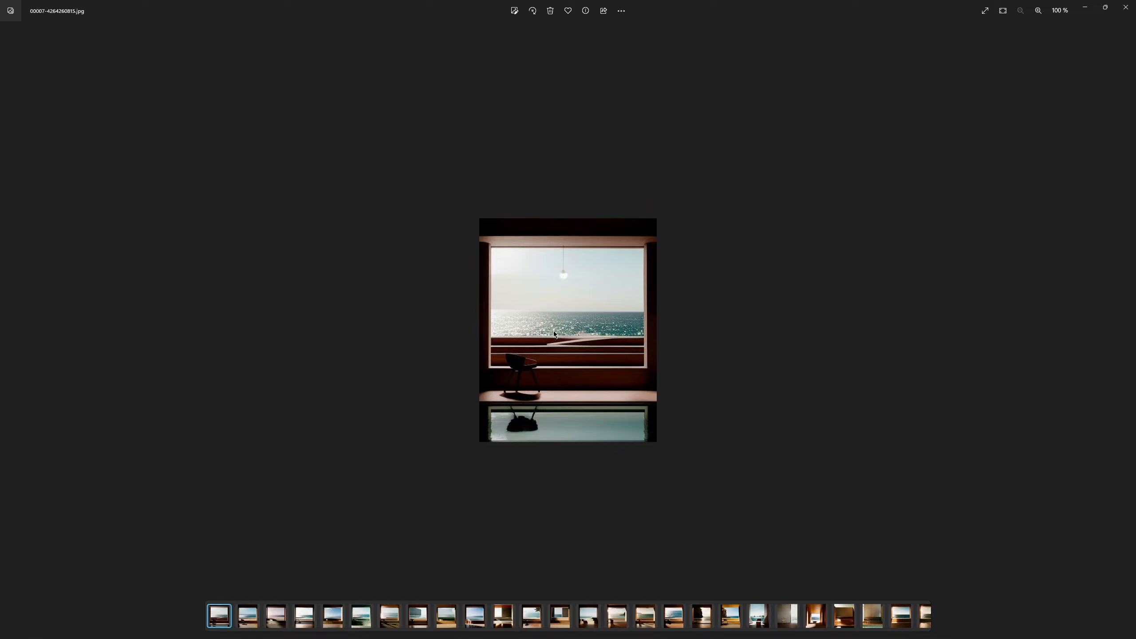
pyautogui.press('Left')
pyautogui.press('Left')
pyautogui.press('Left')
pyautogui.press('Left')
pyautogui.press('Left')
pyautogui.press('Left')
pyautogui.press('Left')
# Step: Examine the earliest image up close, then the image with the hanging lamp and the chair's reflection
pyautogui.scroll(3, 545, 374)
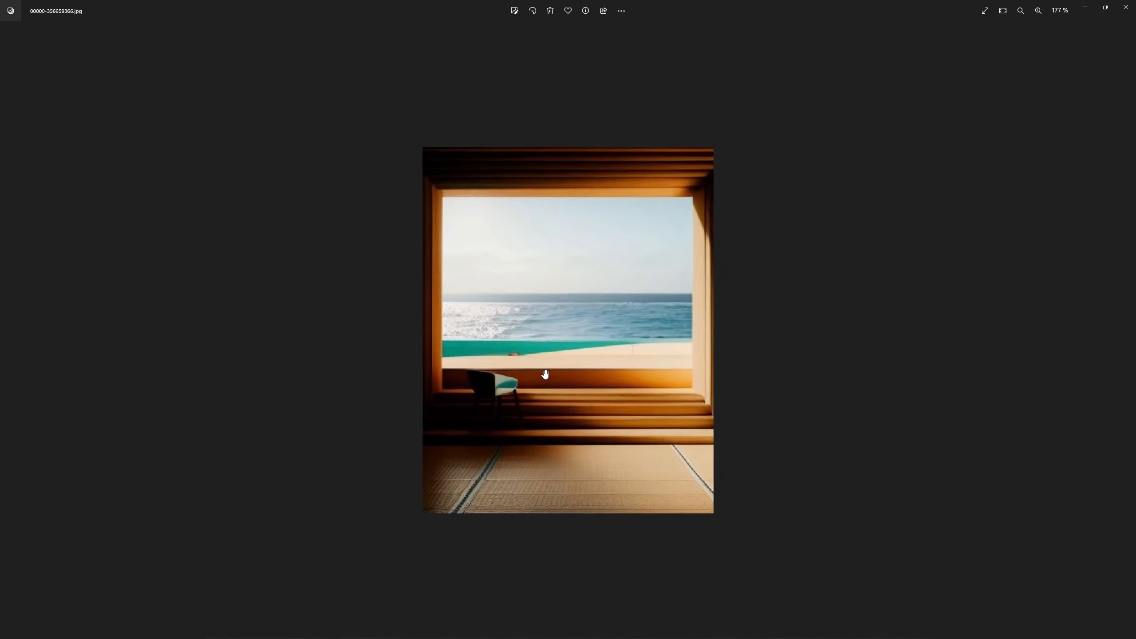
pyautogui.press('Right')
pyautogui.press('Right')
pyautogui.press('Right')
pyautogui.press('Right')
pyautogui.press('Right')
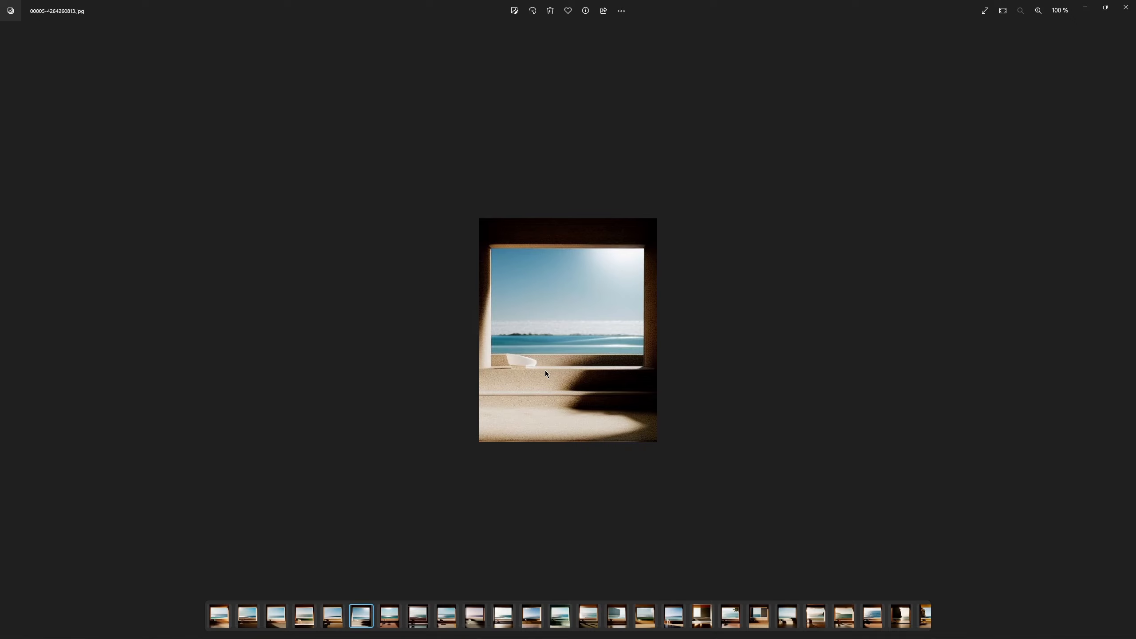
pyautogui.press('Right')
pyautogui.press('Right')
pyautogui.scroll(5, 545, 374)
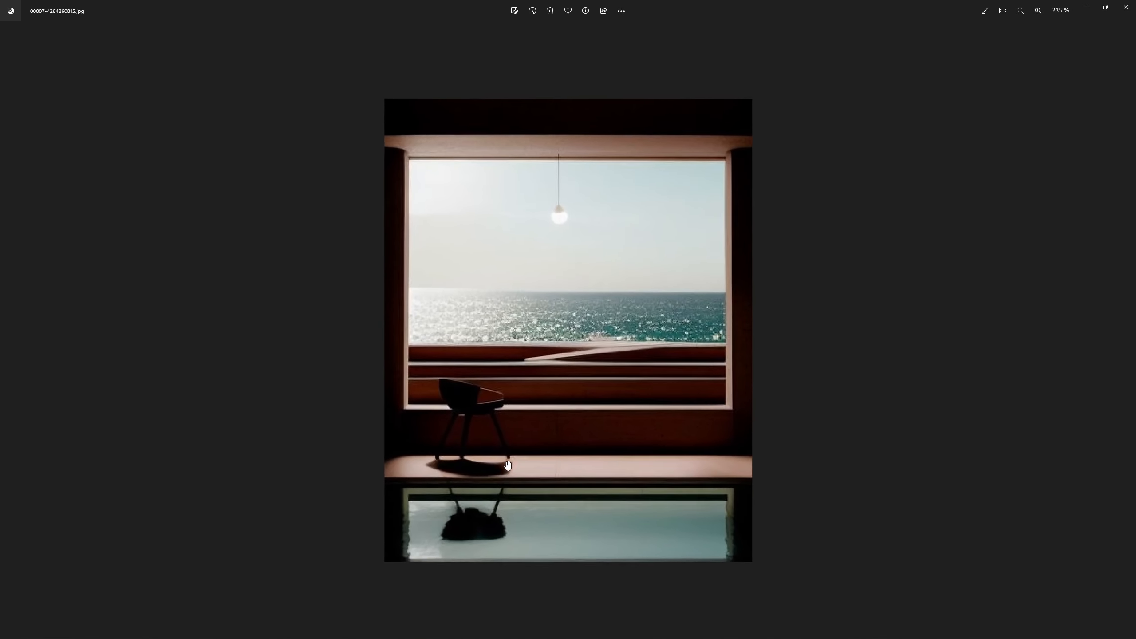
pyautogui.scroll(-4, 716, 537)
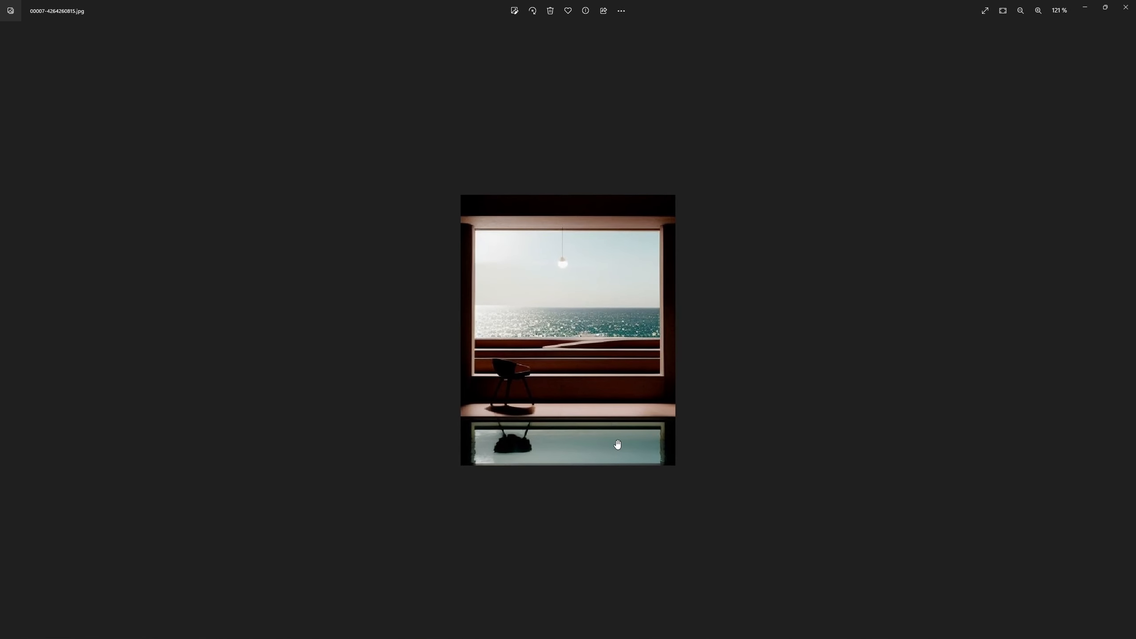
# Step: Close the photo viewer, minimize the output folder and inspect the newest Stable Diffusion result enlarged
pyautogui.click(1126, 7)
pyautogui.moveTo(617, 277); pyautogui.dragTo(647, 286)
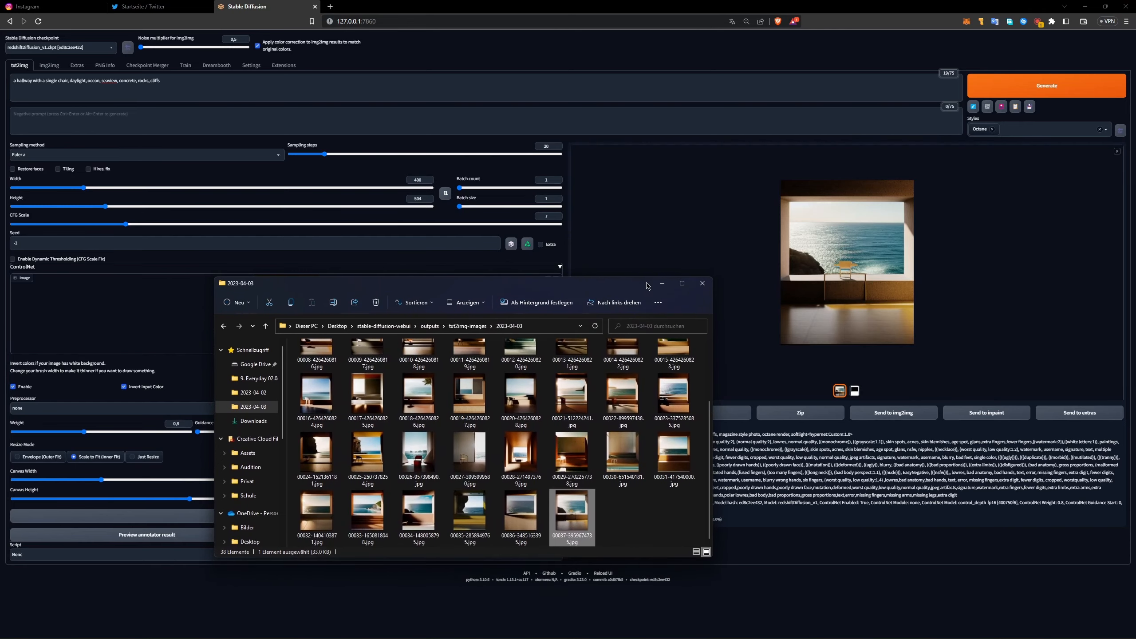
pyautogui.click(658, 286)
pyautogui.click(818, 276)
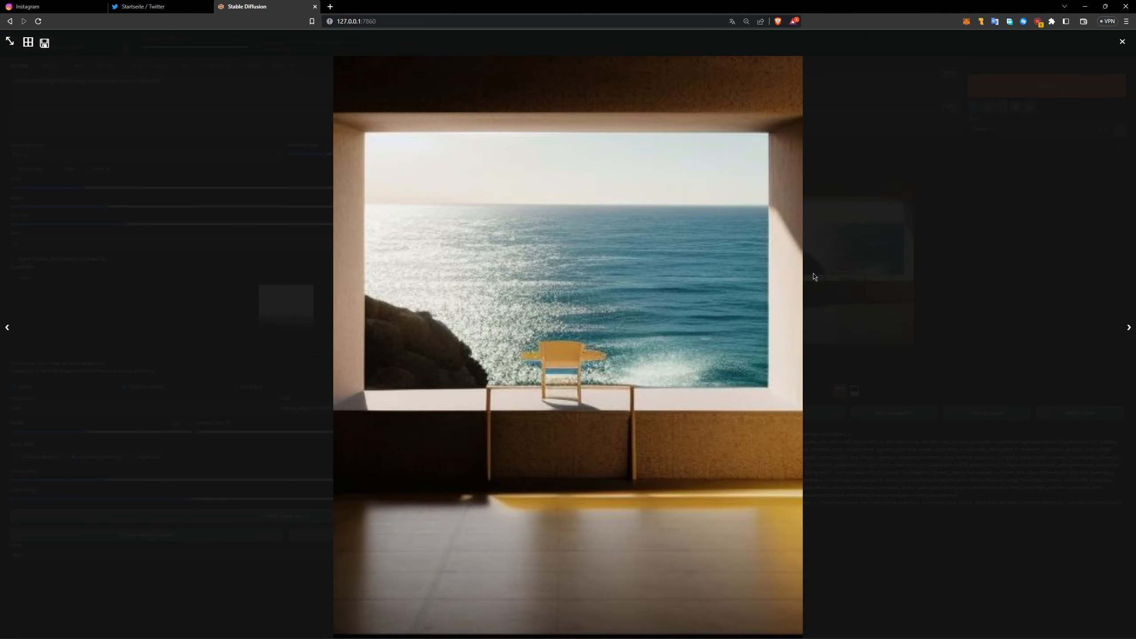
pyautogui.click(1036, 115)
# Step: Generate two more room images with the same prompt and ControlNet settings, viewing each result enlarged
pyautogui.click(1035, 90)
pyautogui.moveTo(170, 91); pyautogui.dragTo(20, 97)
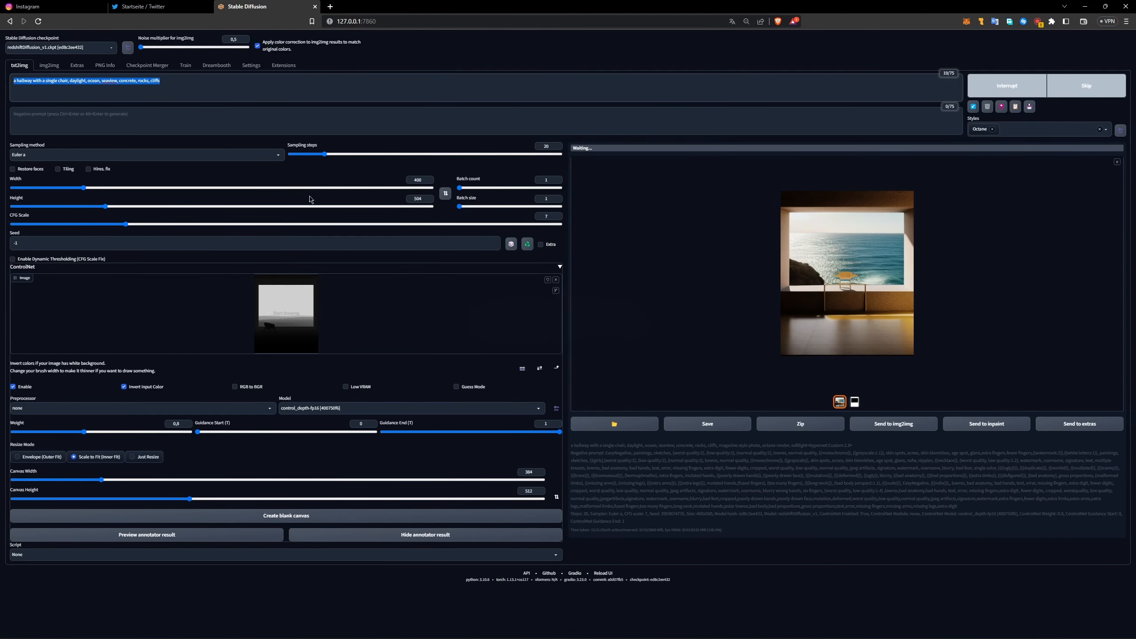
pyautogui.click(787, 477)
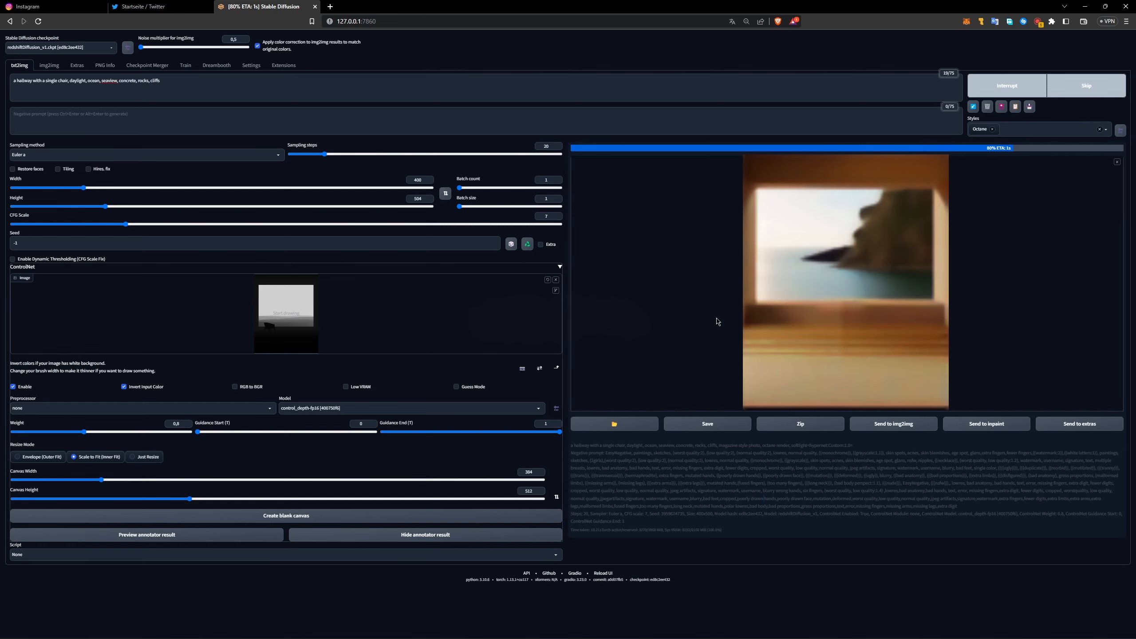
pyautogui.click(828, 248)
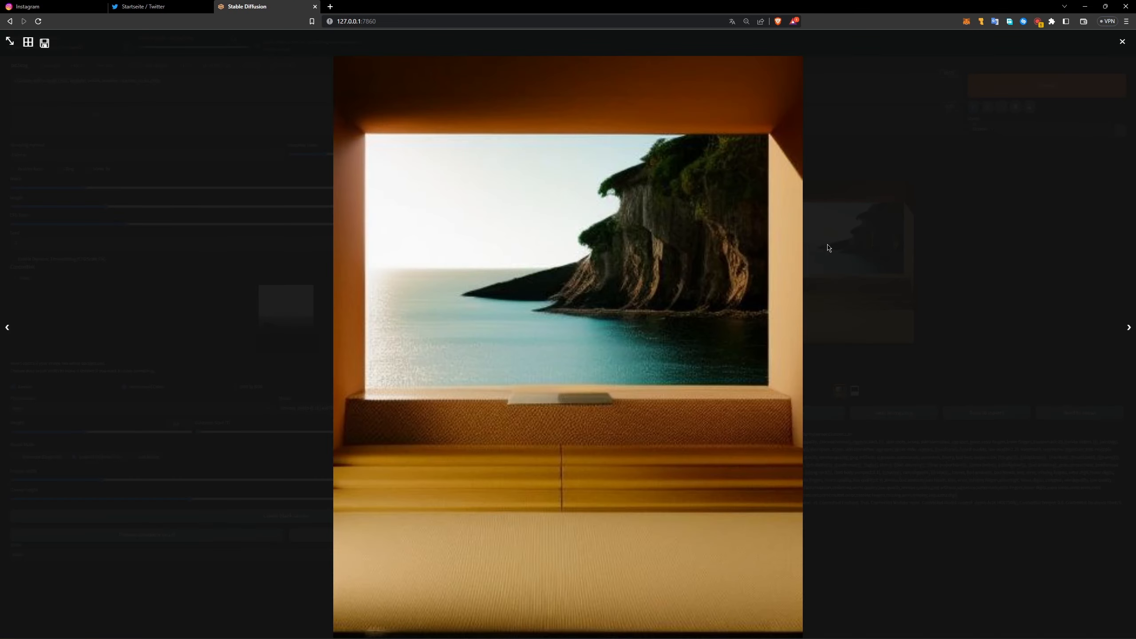
pyautogui.click(984, 237)
pyautogui.click(1019, 91)
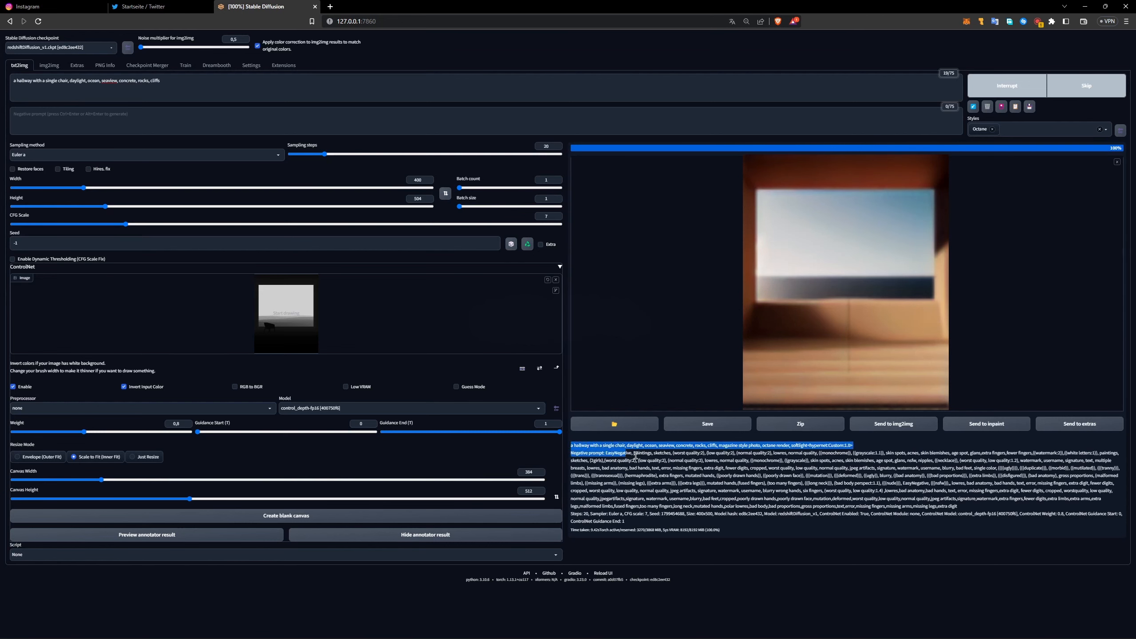
pyautogui.click(864, 299)
pyautogui.click(836, 268)
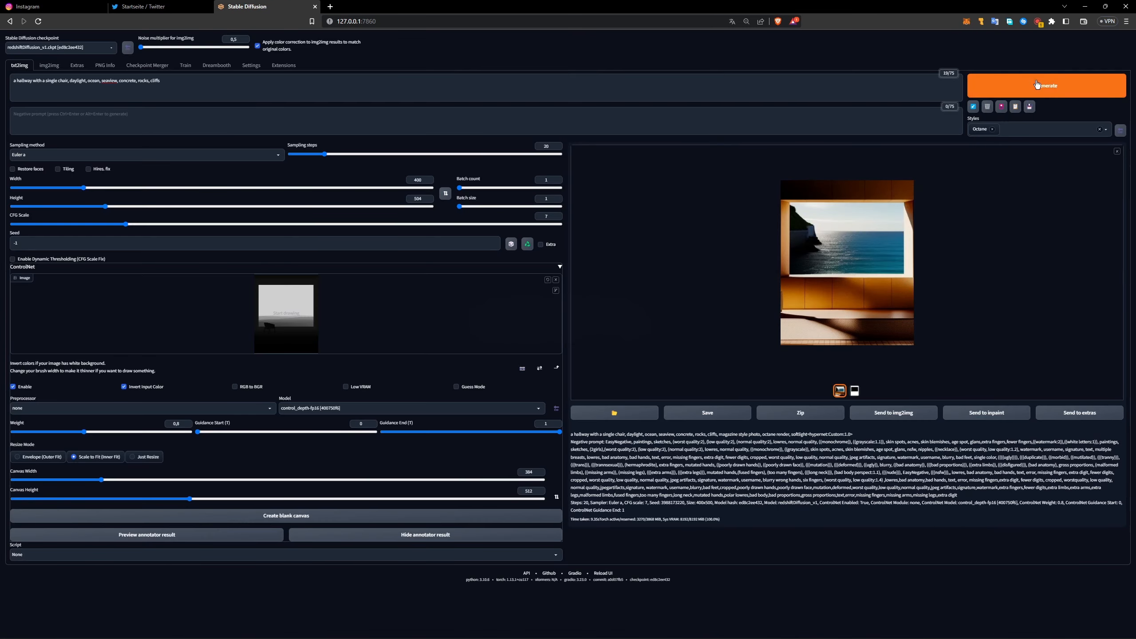
# Step: Start another room image generation and select the depth map thumbnail of the current result
pyautogui.click(1042, 85)
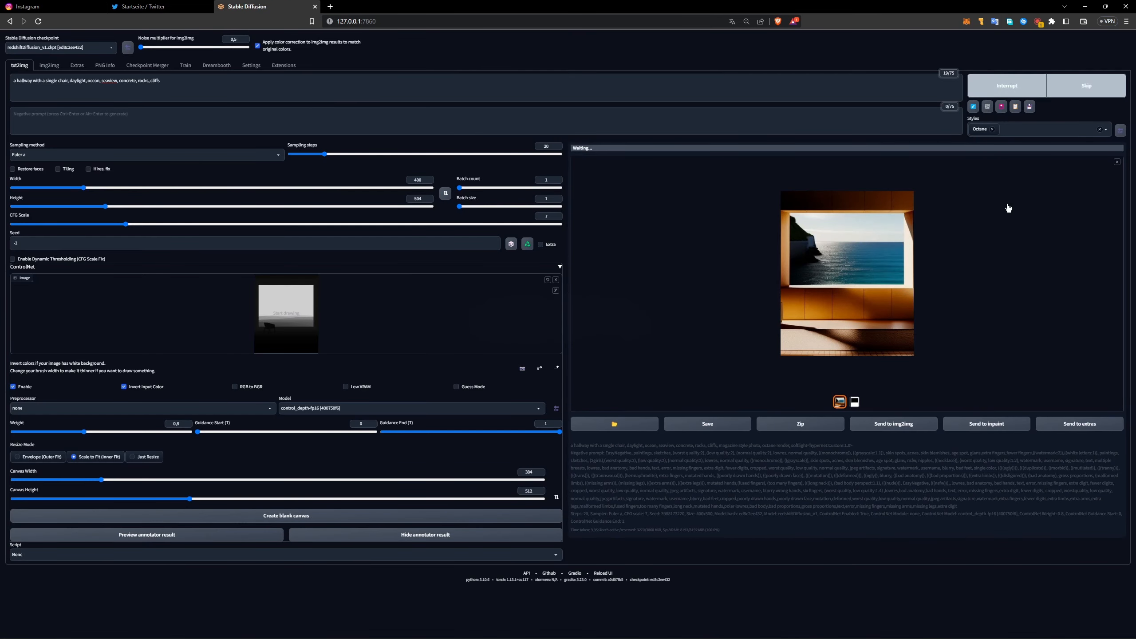
pyautogui.click(855, 402)
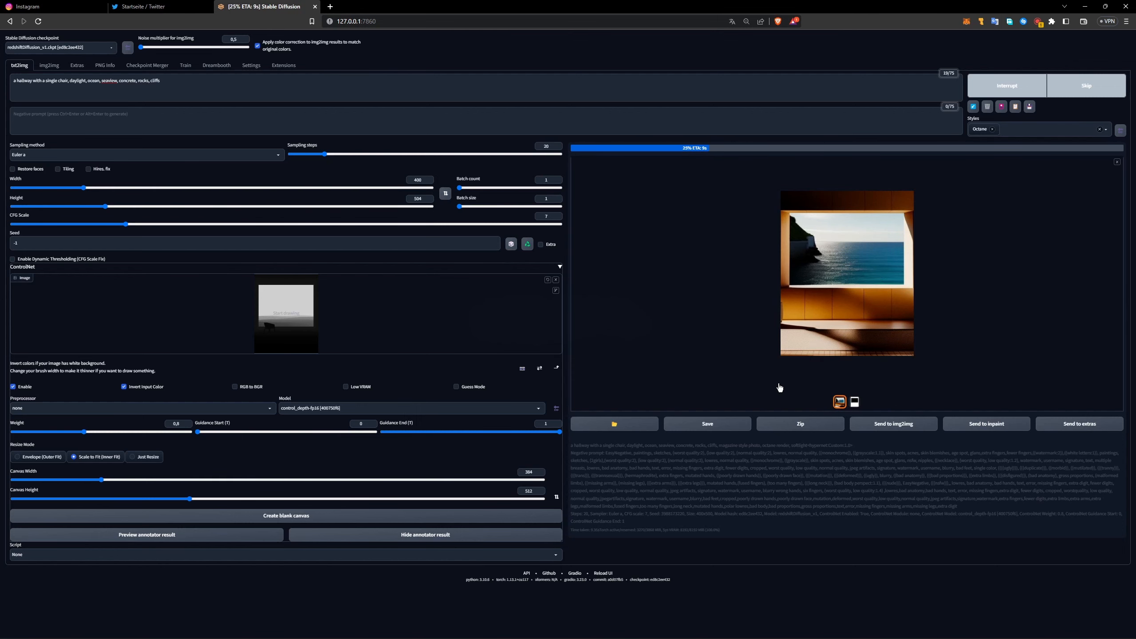